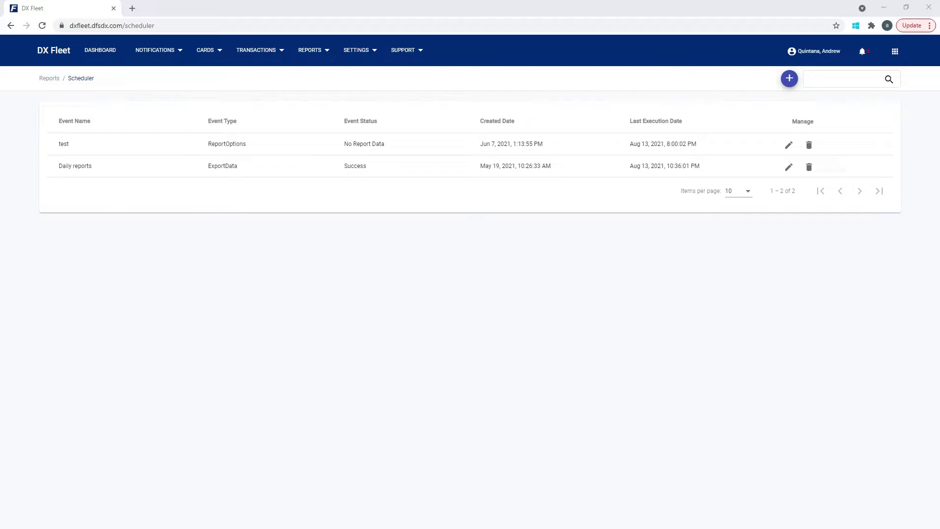
Step: Start a new schedule in the report Scheduler and set its event type to Report Options
left_click(307, 54)
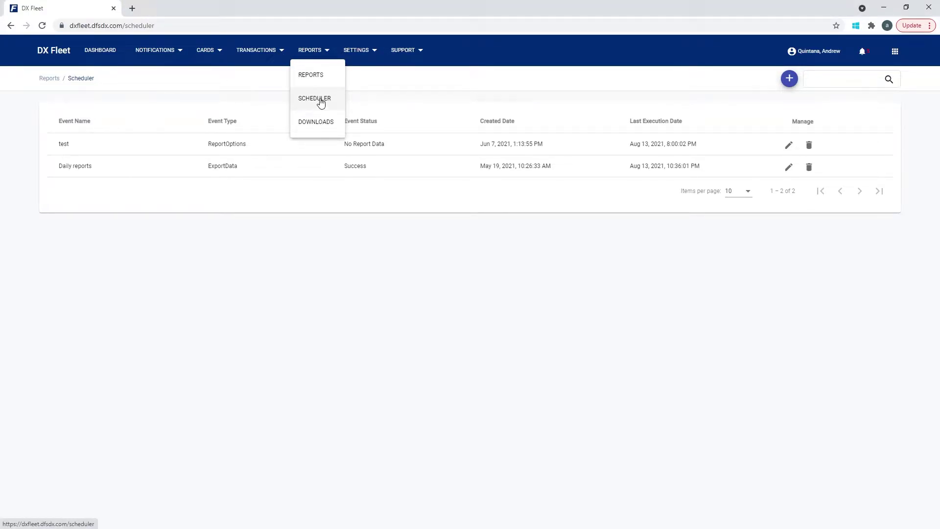
left_click(450, 275)
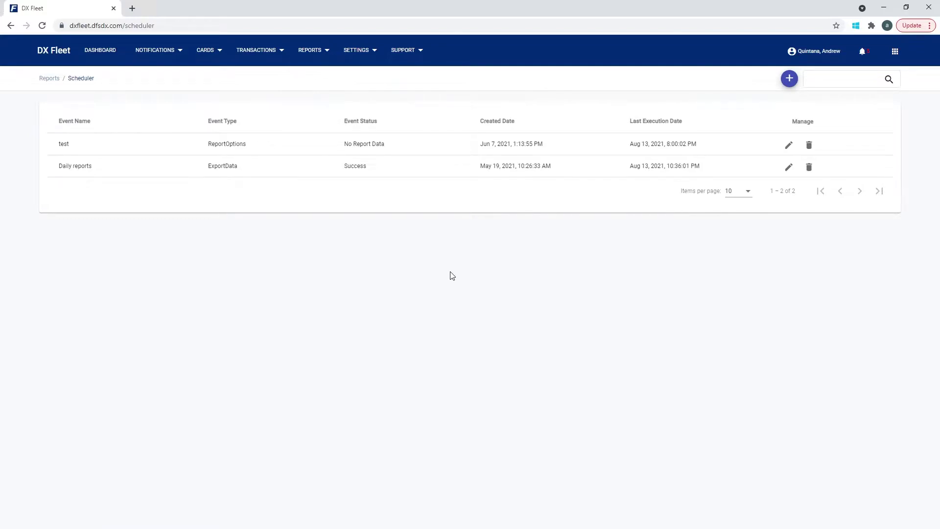
left_click(790, 80)
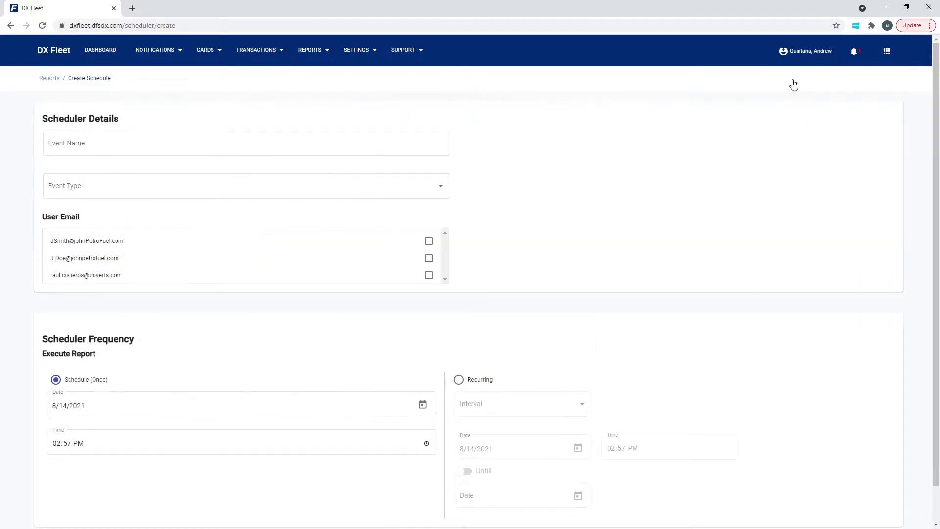
left_click(203, 144)
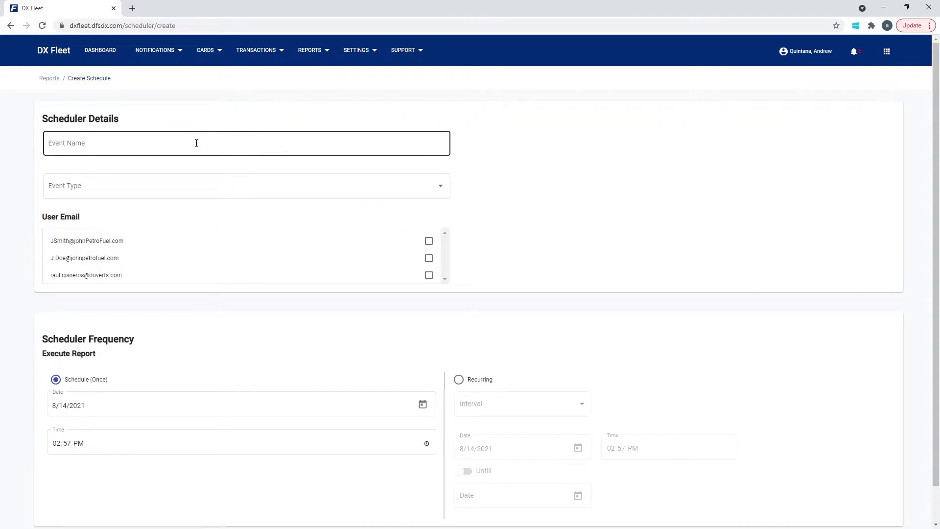
left_click(112, 192)
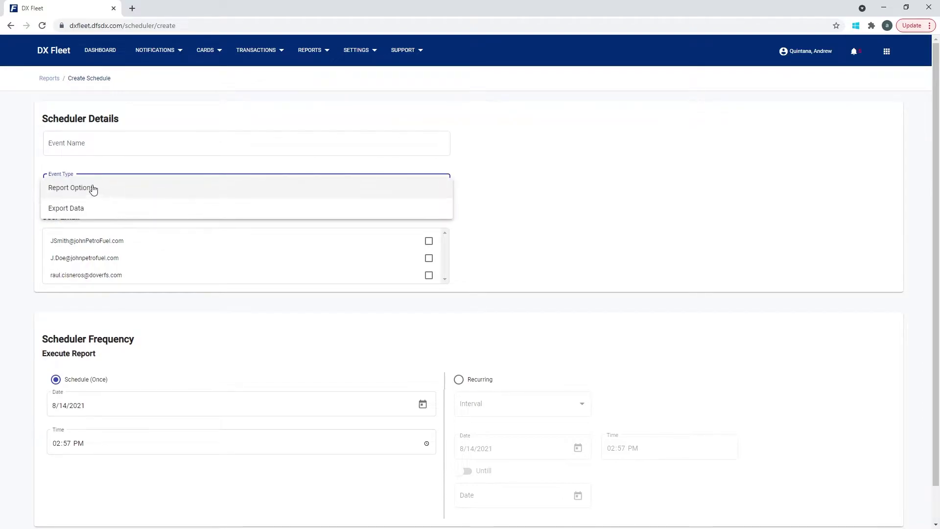
left_click(69, 191)
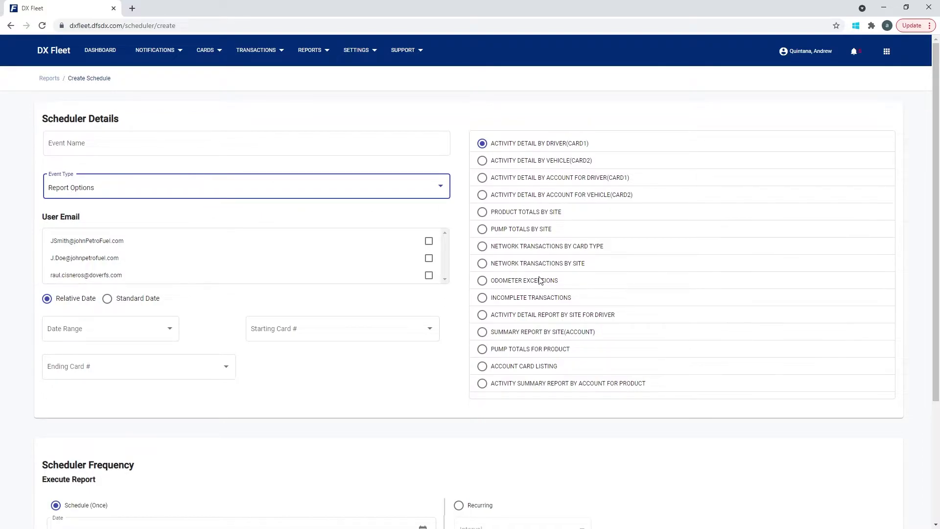
Step: Set the report's relative date range to Last month
scroll(519, 257, "down", 1)
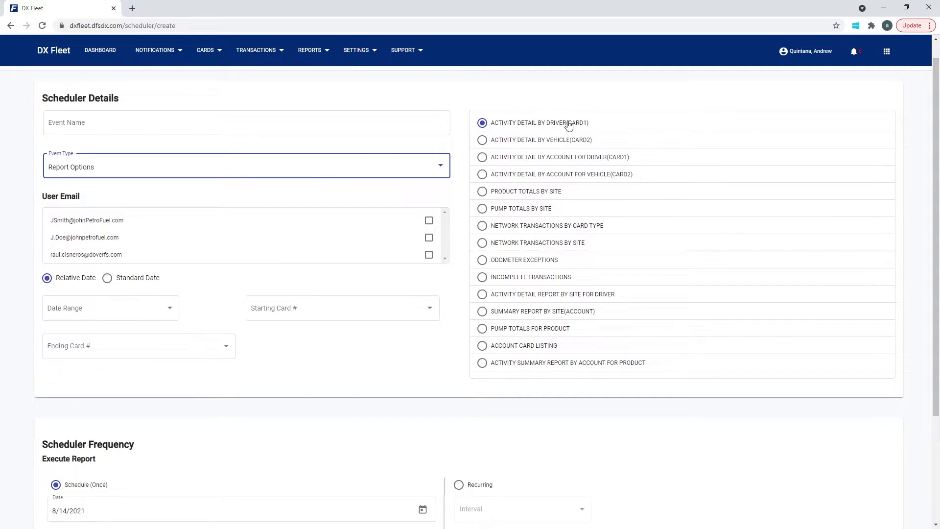
left_click(117, 312)
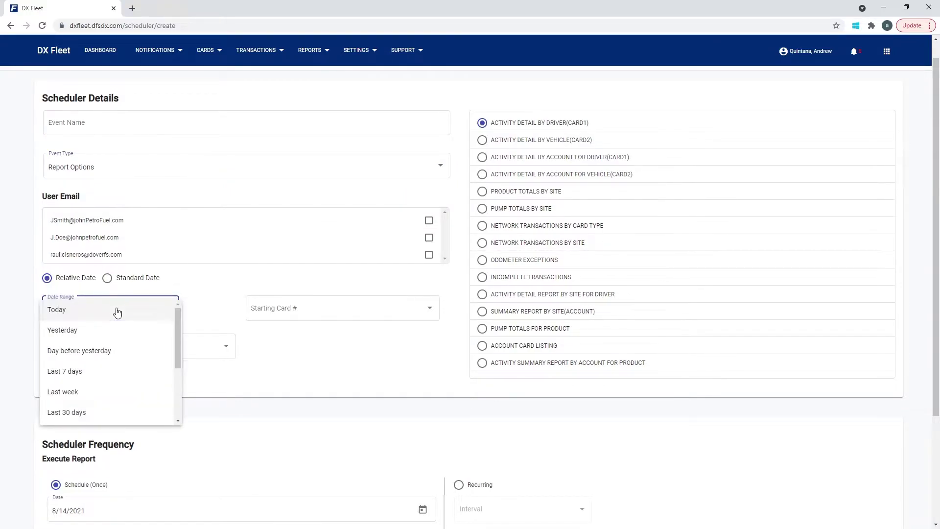
scroll(96, 353, "down", 1)
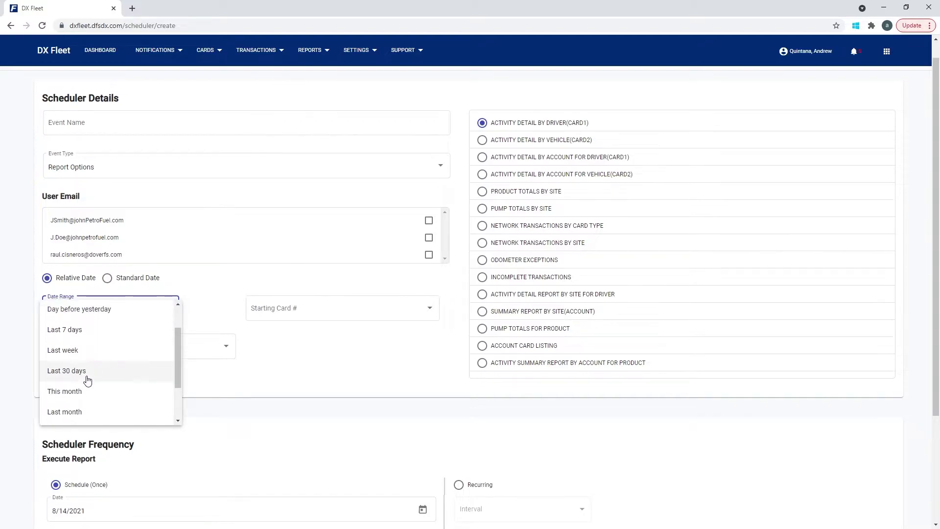
left_click(76, 414)
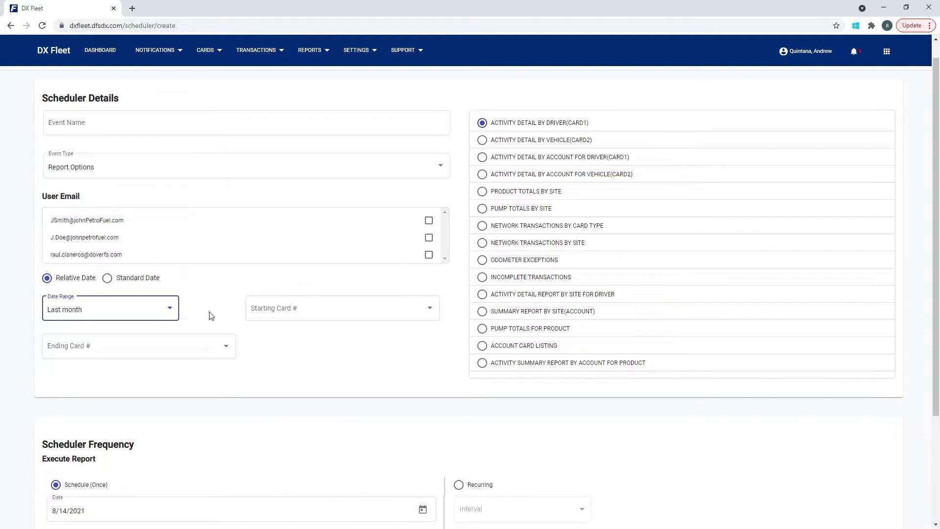
Step: Set both the starting card and the ending card of the report to Driver one
left_click(289, 320)
left_click(276, 330)
left_click(162, 344)
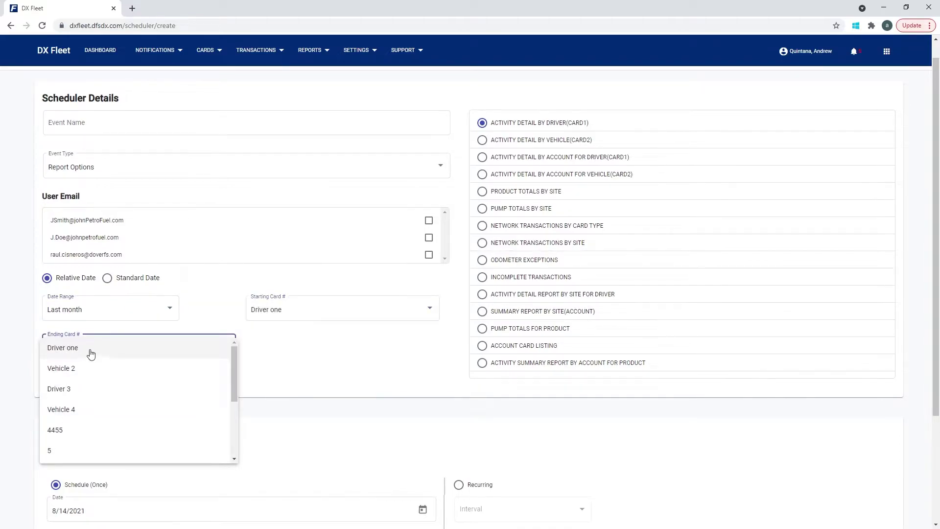
left_click(90, 352)
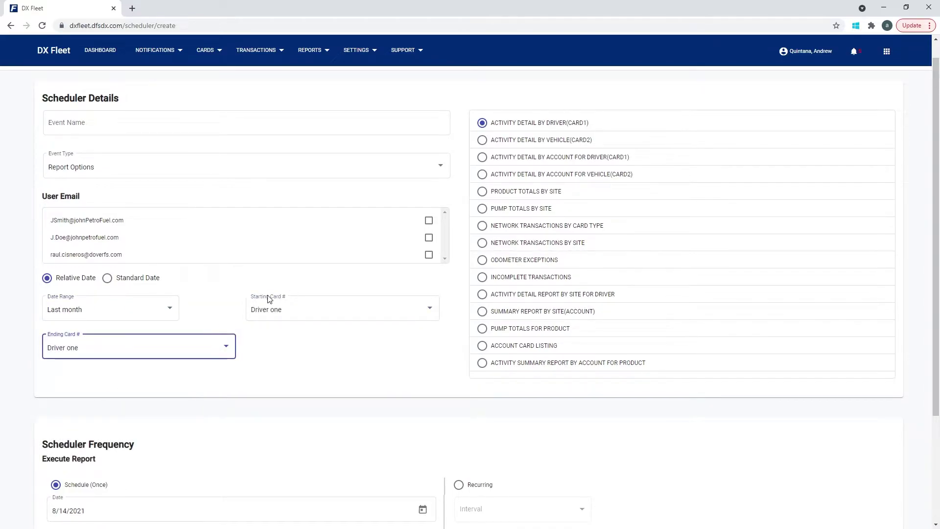
Step: Set the report's starting card to All so that every card is covered
left_click(279, 310)
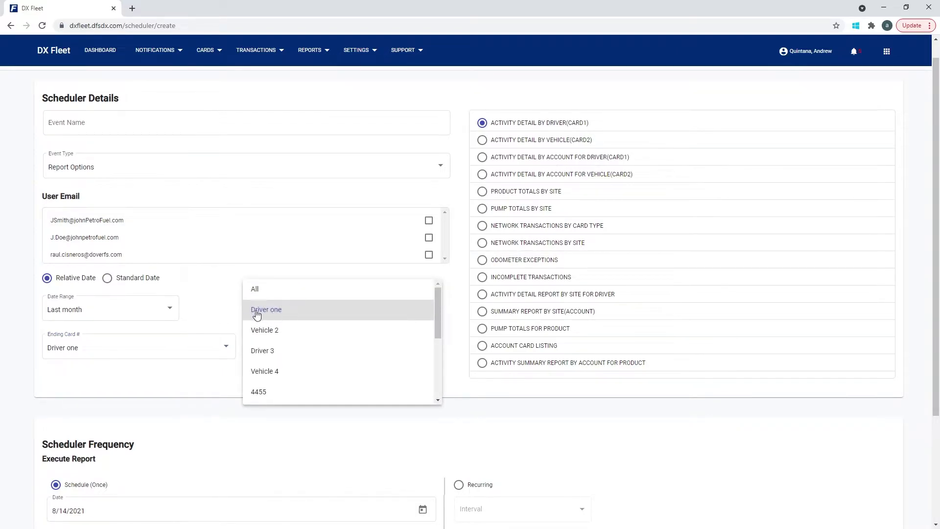
left_click(169, 338)
left_click(157, 347)
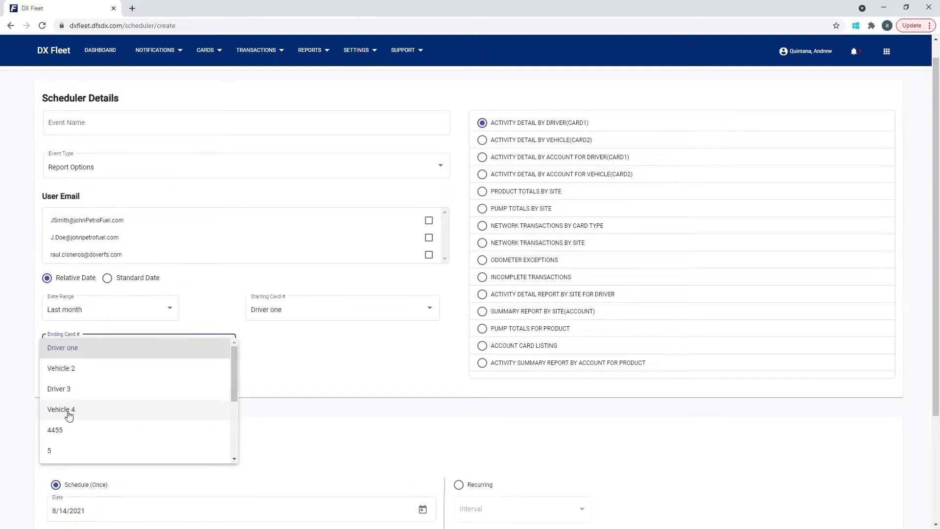
left_click(259, 375)
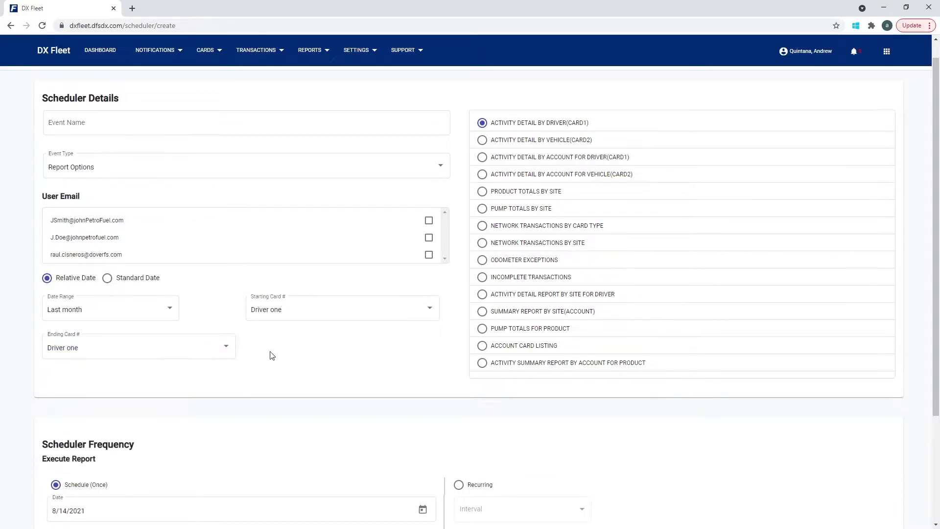
left_click(283, 311)
left_click(256, 287)
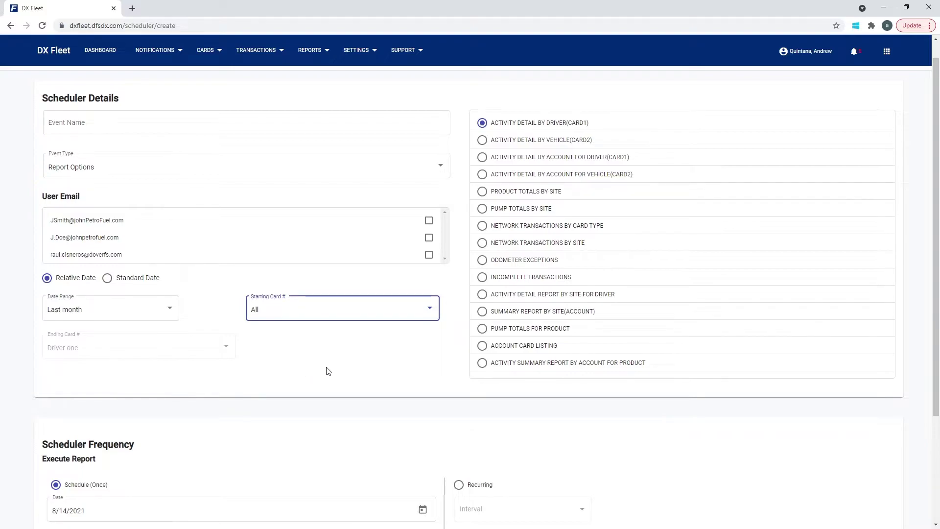
scroll(329, 383, "down", 3)
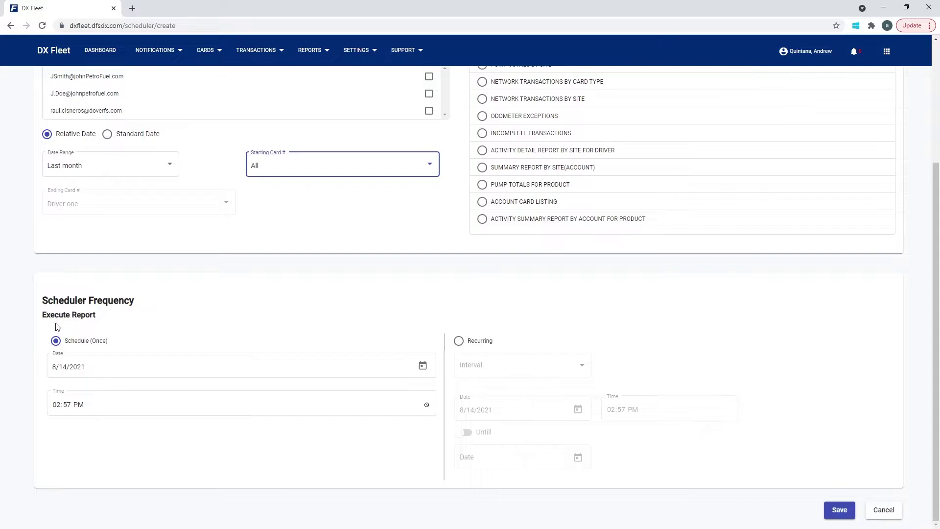
left_click(95, 167)
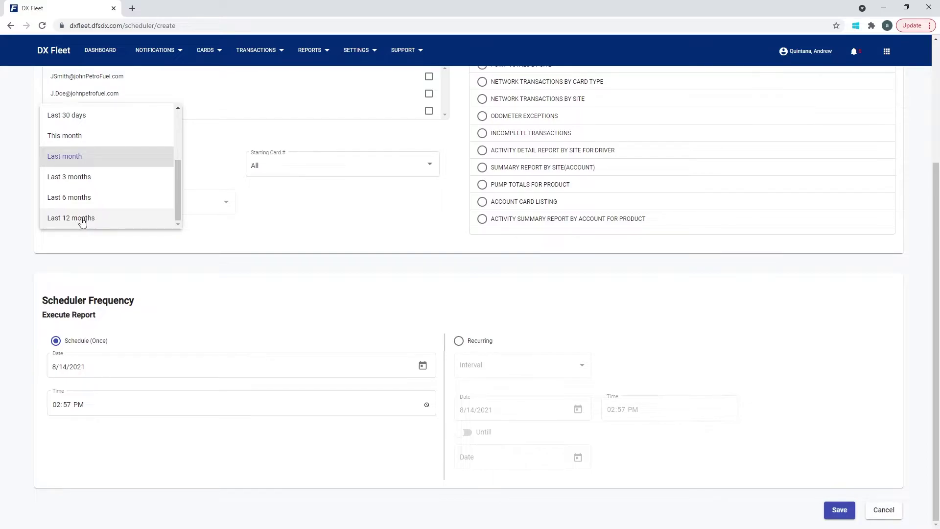
left_click(222, 242)
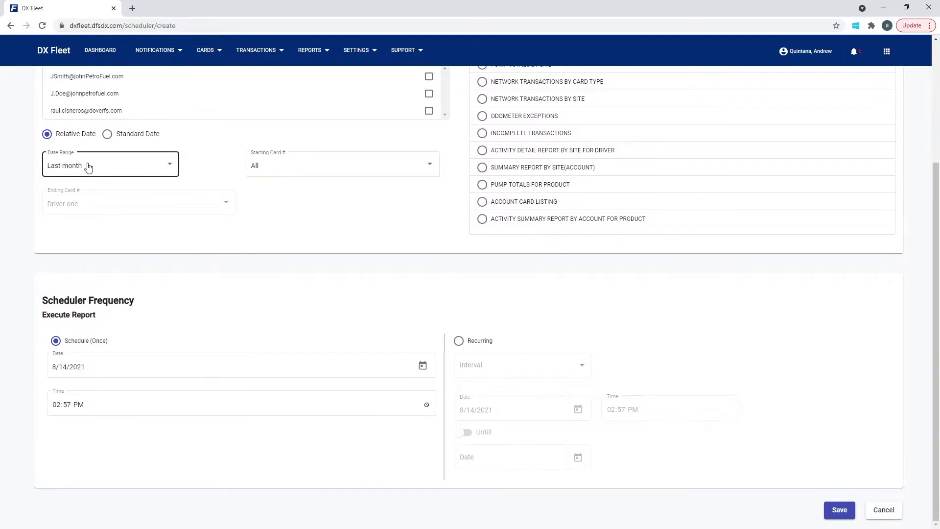
Step: Switch the report period to Standard Date and set the start date to 1/1/2021
left_click(107, 134)
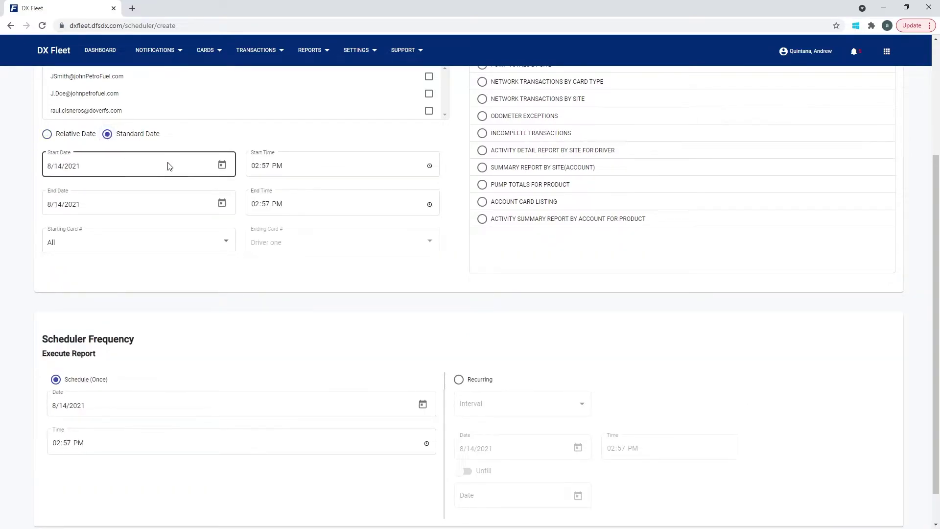
left_click(219, 168)
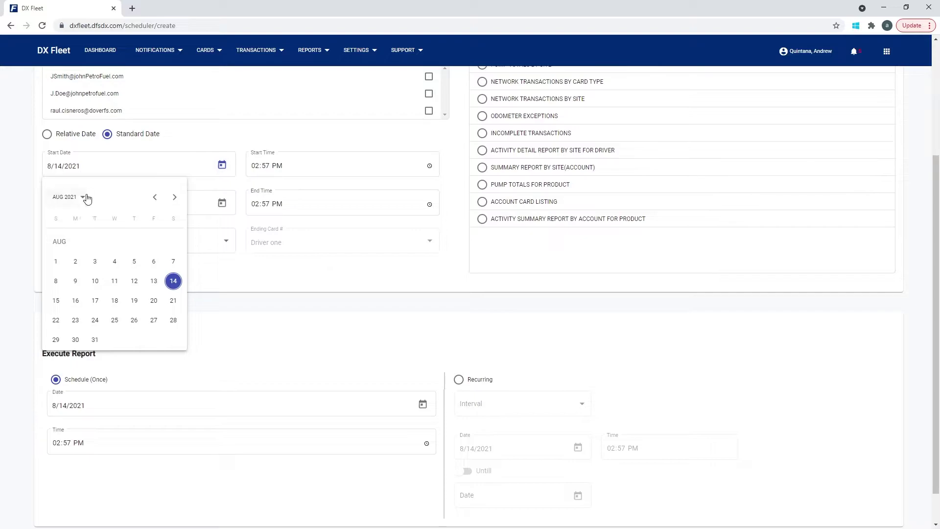
left_click(157, 198)
left_click(157, 198)
left_click(157, 198)
left_click(157, 199)
left_click(156, 198)
left_click(156, 198)
left_click(156, 198)
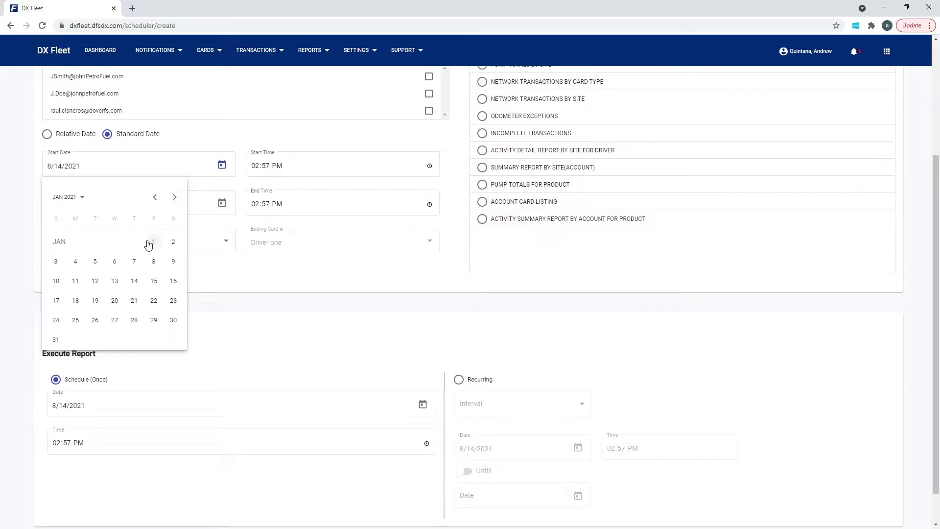
left_click(153, 244)
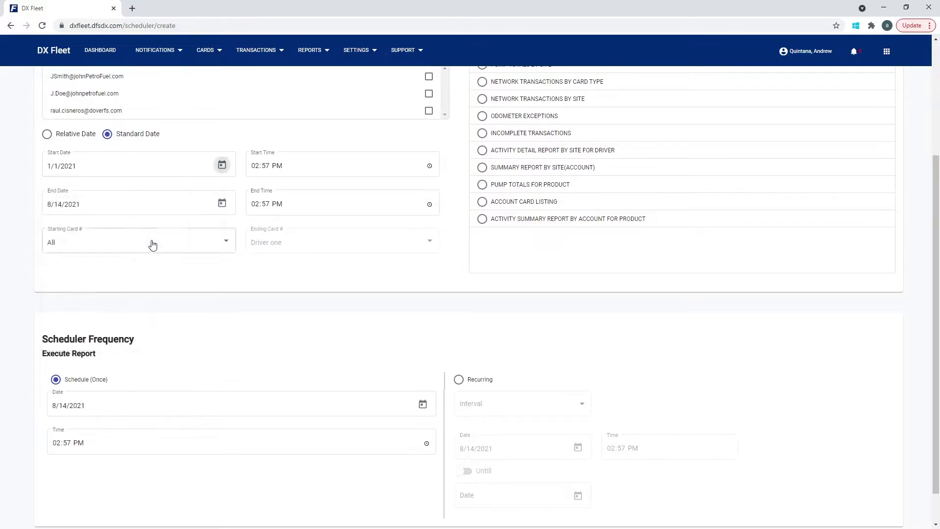
Step: Set the report's end date to 12/31/2021
left_click(222, 203)
left_click(172, 236)
left_click(173, 235)
left_click(173, 235)
left_click(173, 235)
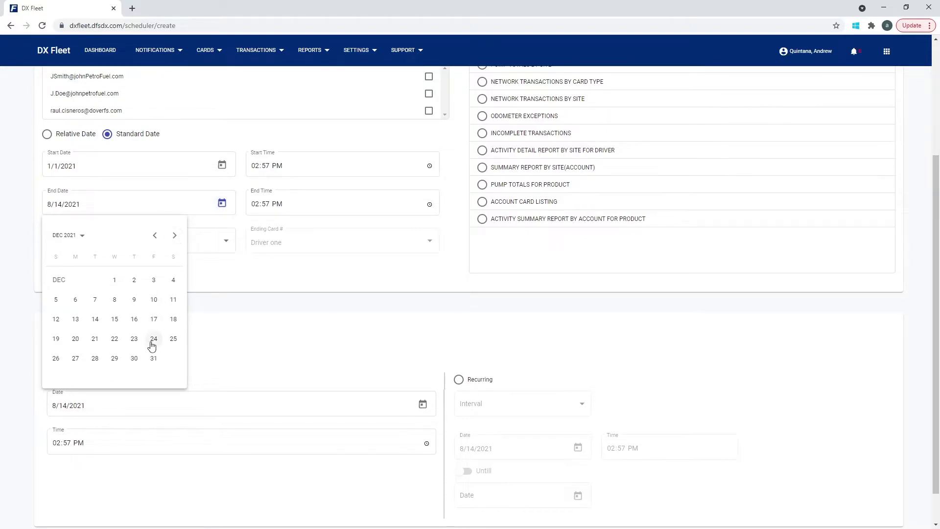
left_click(153, 358)
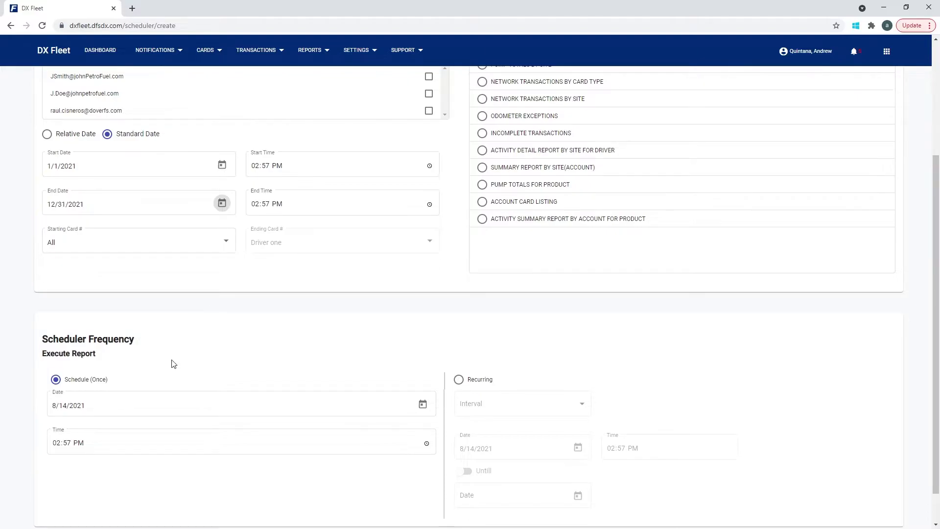
Step: Set the one-time execution date of the schedule to 1/1/2022
left_click(422, 404)
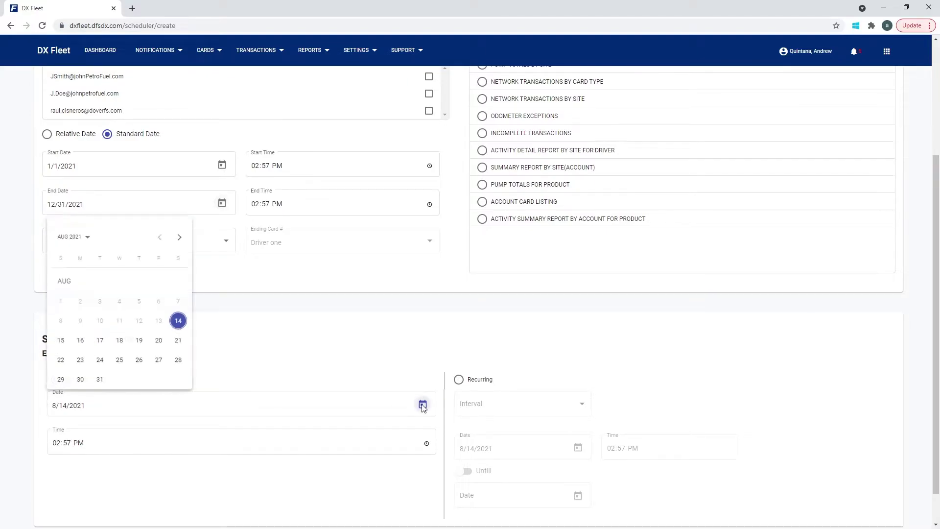
left_click(179, 237)
left_click(179, 238)
left_click(180, 238)
left_click(180, 237)
left_click(180, 237)
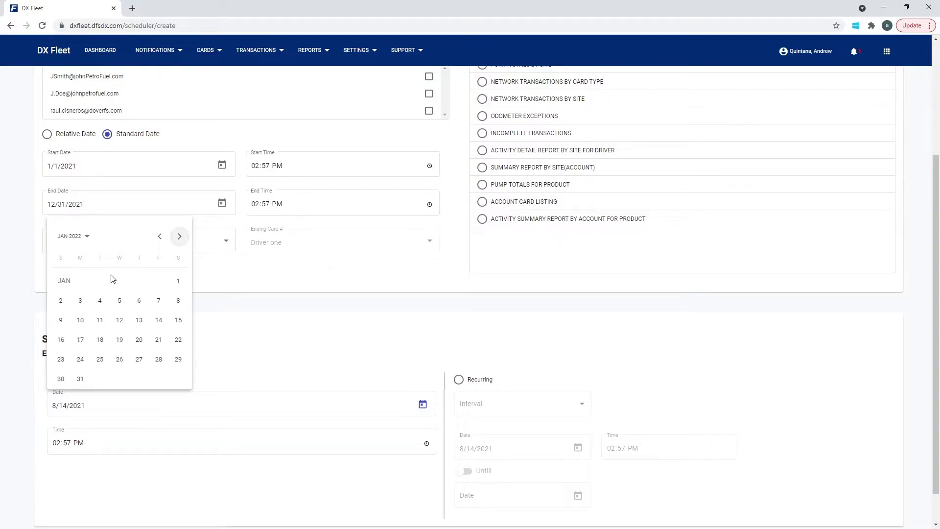
left_click(178, 281)
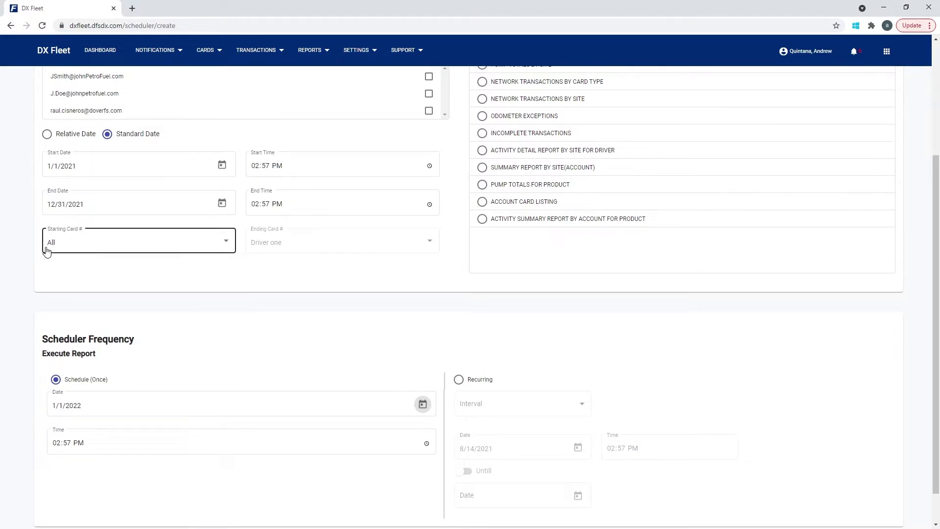
Step: Select the first two listed user e-mail addresses as recipients of the scheduled report
scroll(296, 276, "up", 1)
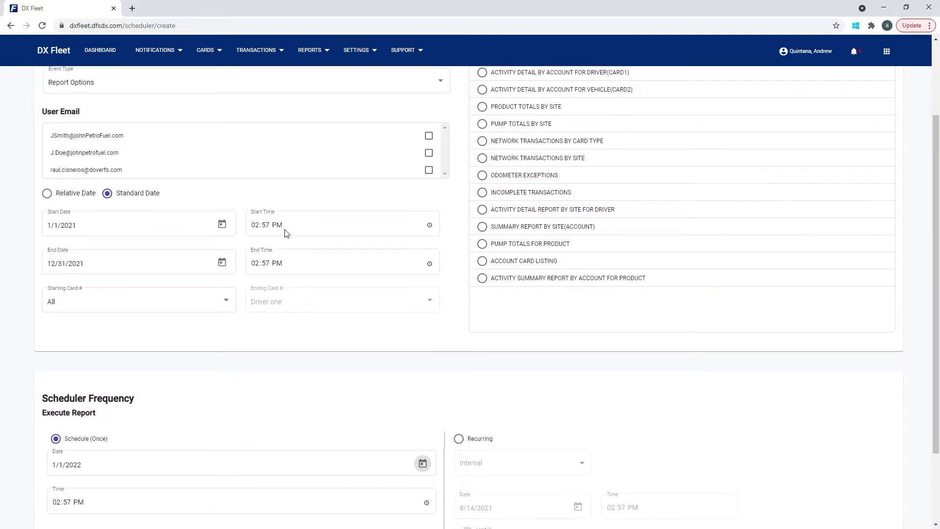
left_click(428, 136)
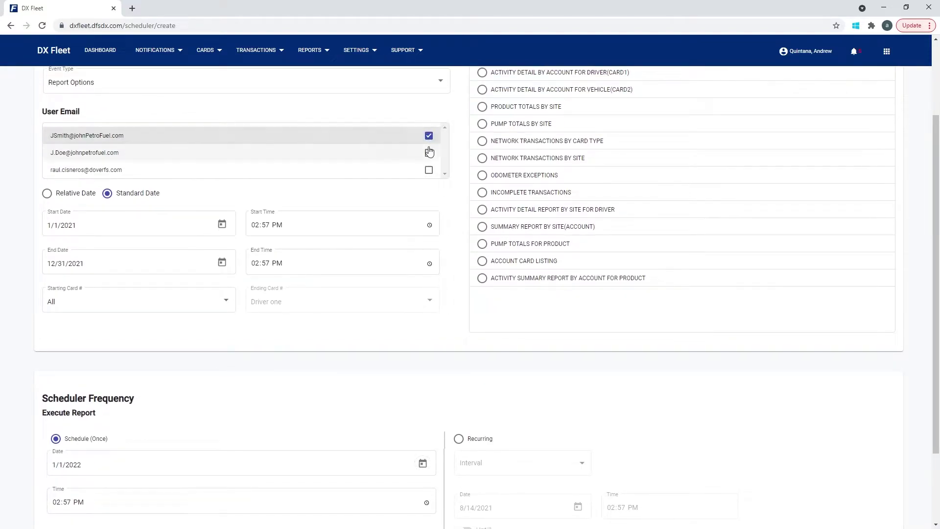
left_click(429, 153)
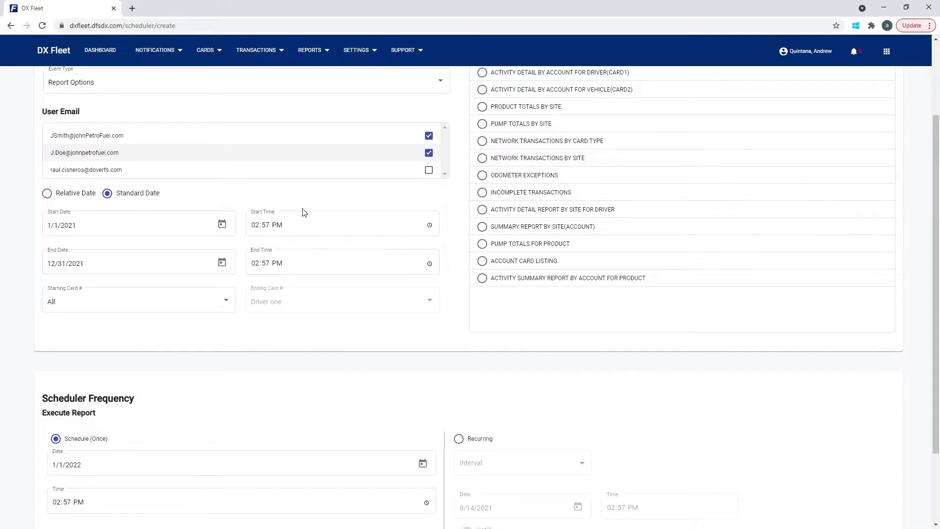
left_click(263, 229)
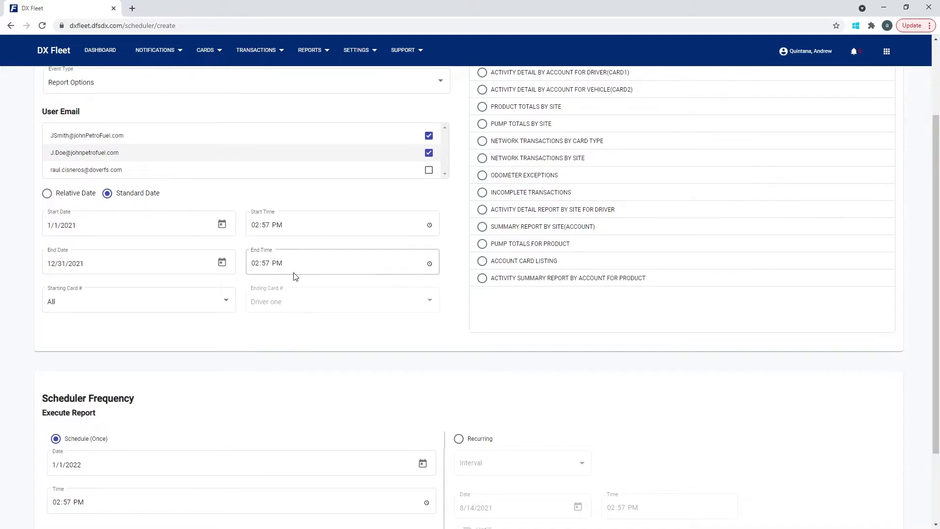
Step: Set the scheduler frequency to Recurring and switch the report period to Relative Date
scroll(390, 381, "down", 1)
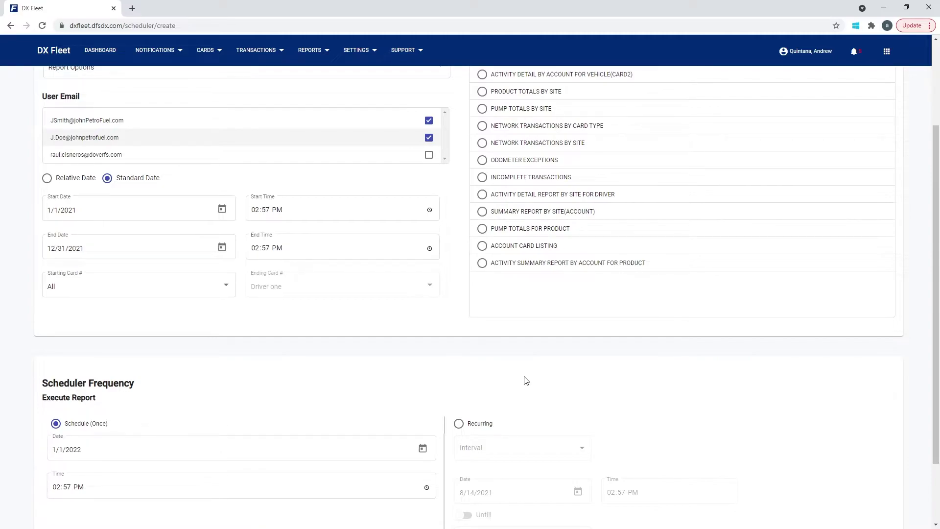
left_click(458, 424)
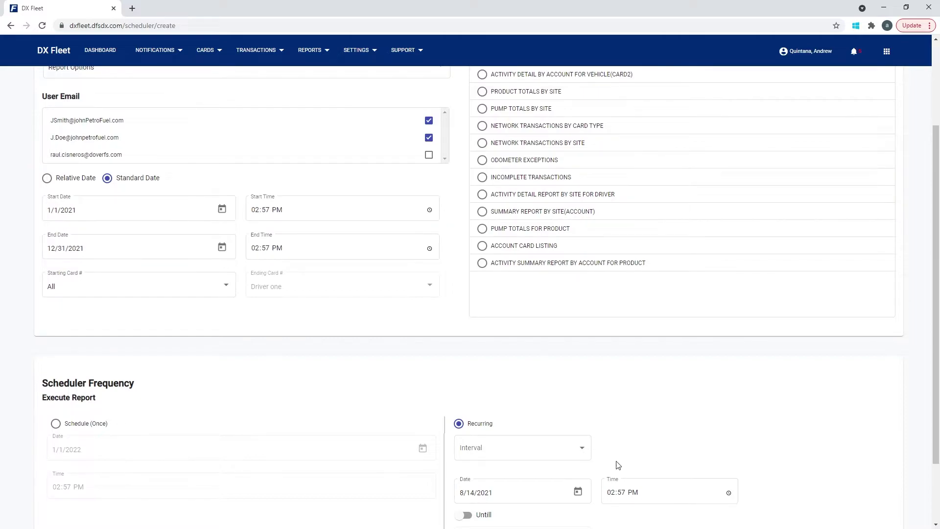
key("Tab")
left_click(79, 181)
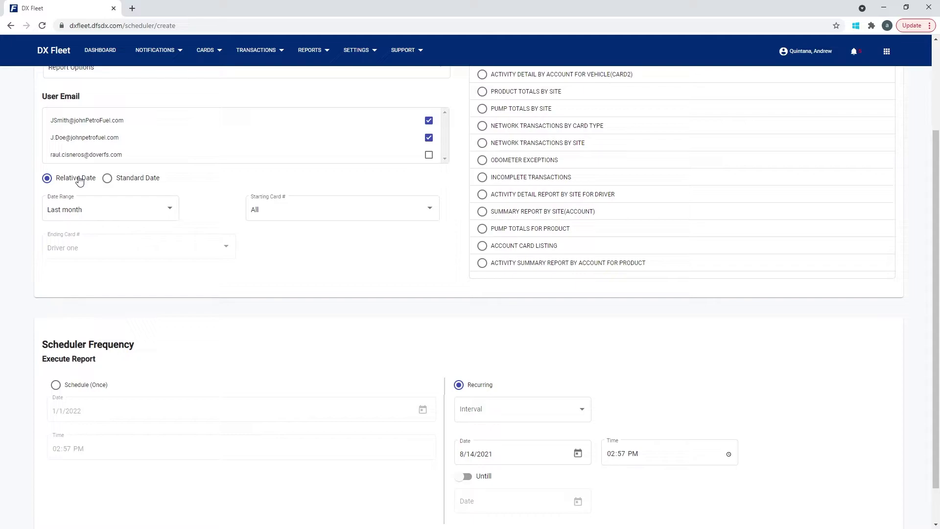
Step: Set the report's relative date range to Yesterday
left_click(113, 215)
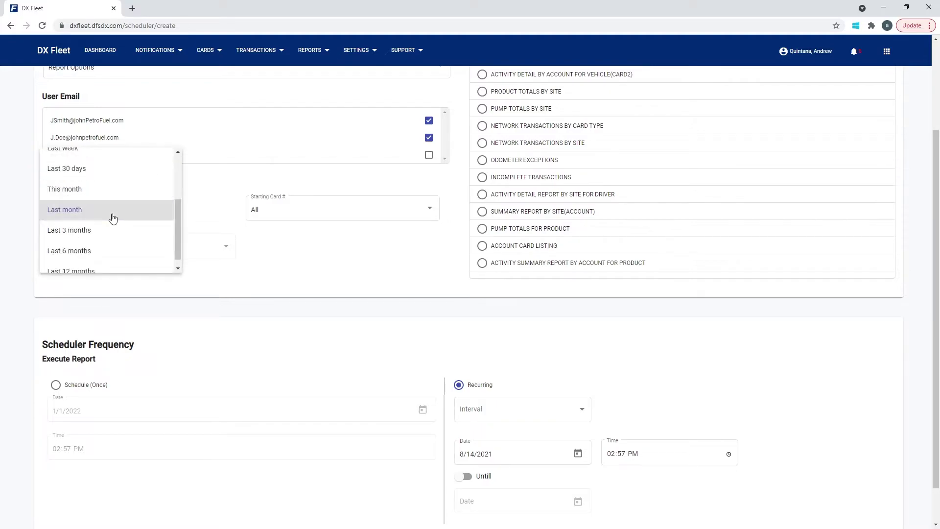
scroll(117, 190, "up", 1)
scroll(117, 190, "up", 1)
left_click(83, 184)
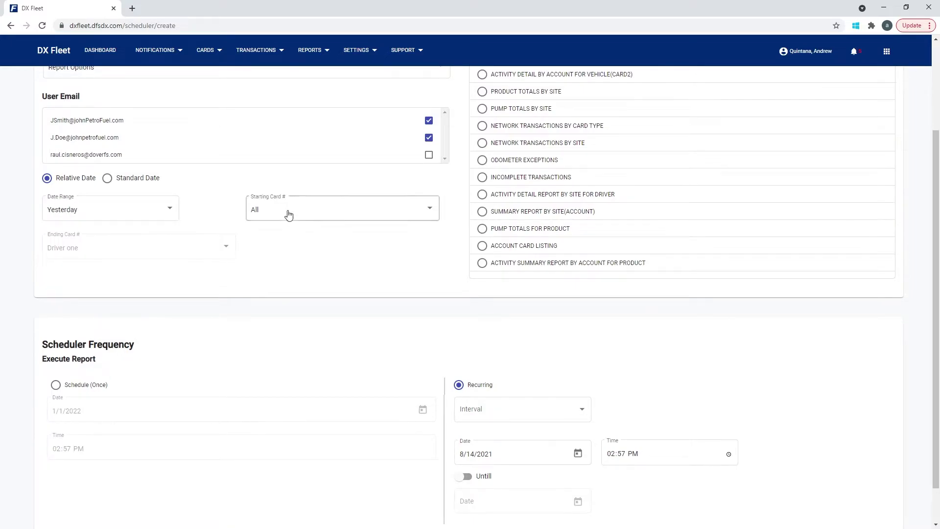
Step: Set the recurring interval to Days and have the report execute every 1 day
scroll(635, 370, "down", 1)
scroll(635, 370, "down", 1)
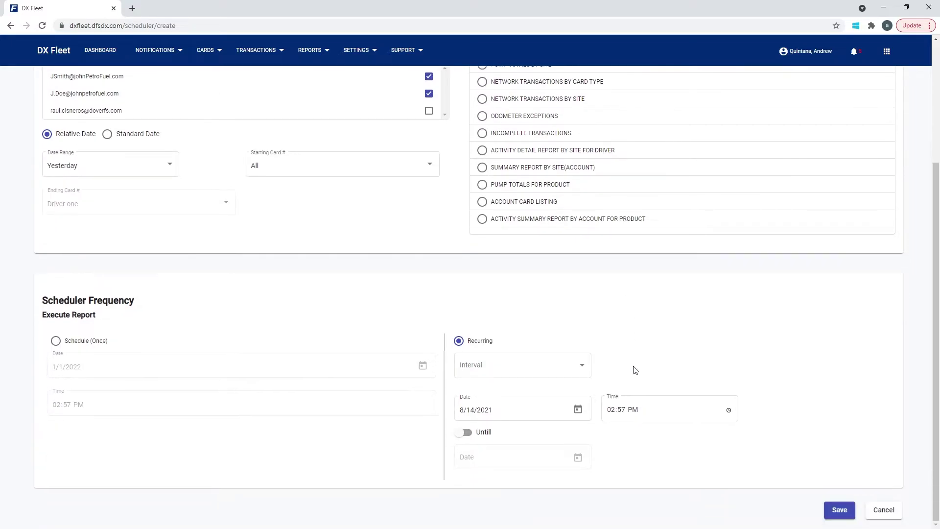
left_click(545, 361)
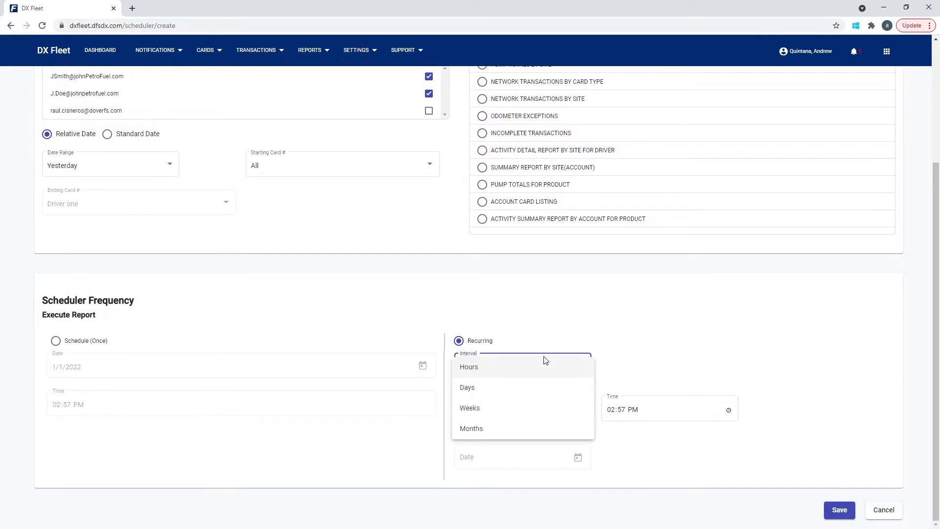
left_click(468, 387)
left_click(634, 364)
type("1")
left_click(606, 331)
left_click(625, 367)
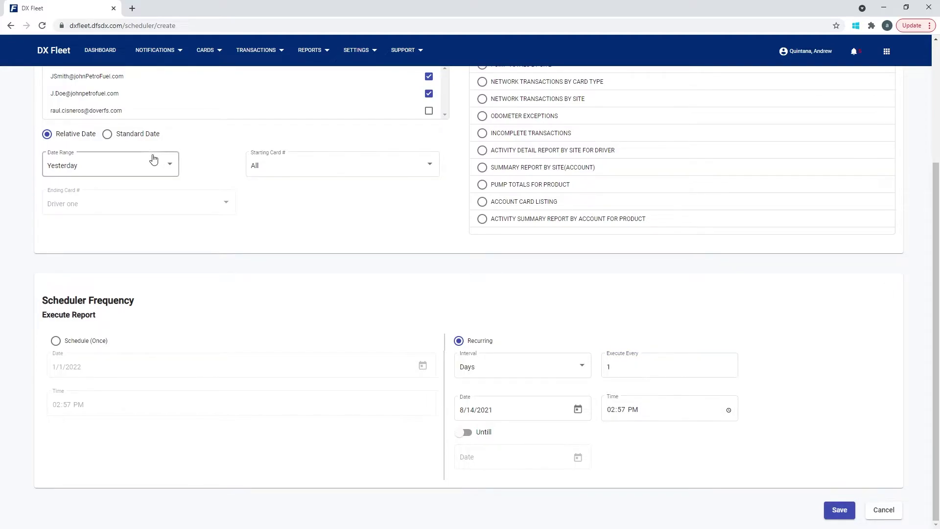
Step: Set the recurring schedule to start on 8/15/2021 at 09:00 AM and try to save the event
left_click(579, 409)
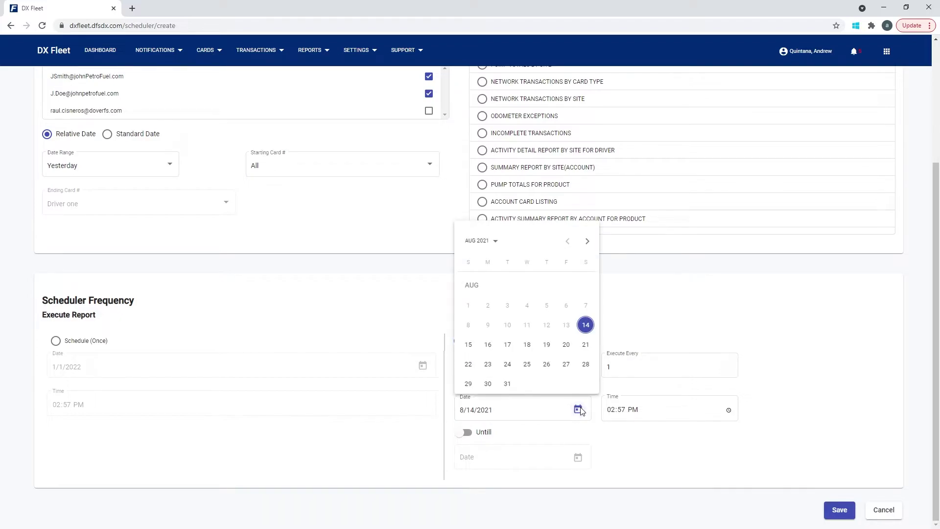
left_click(468, 345)
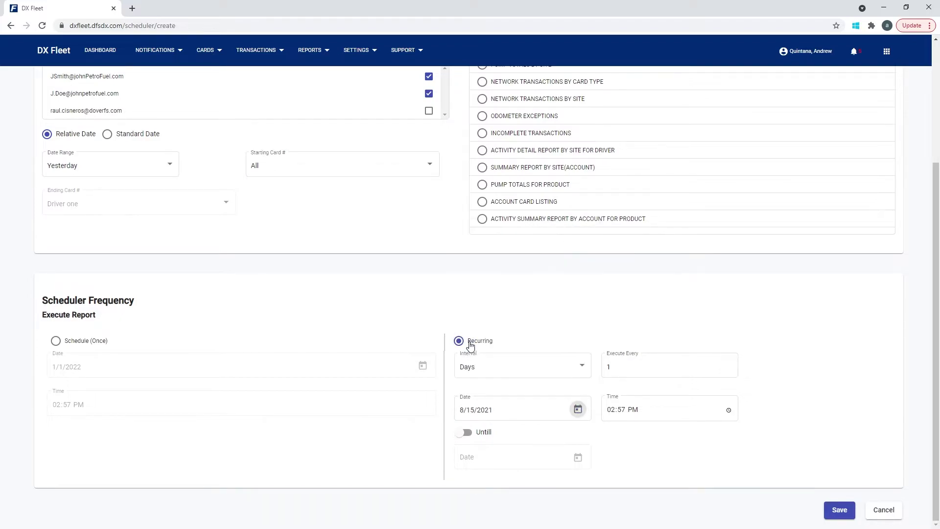
left_click(611, 414)
left_click(610, 412)
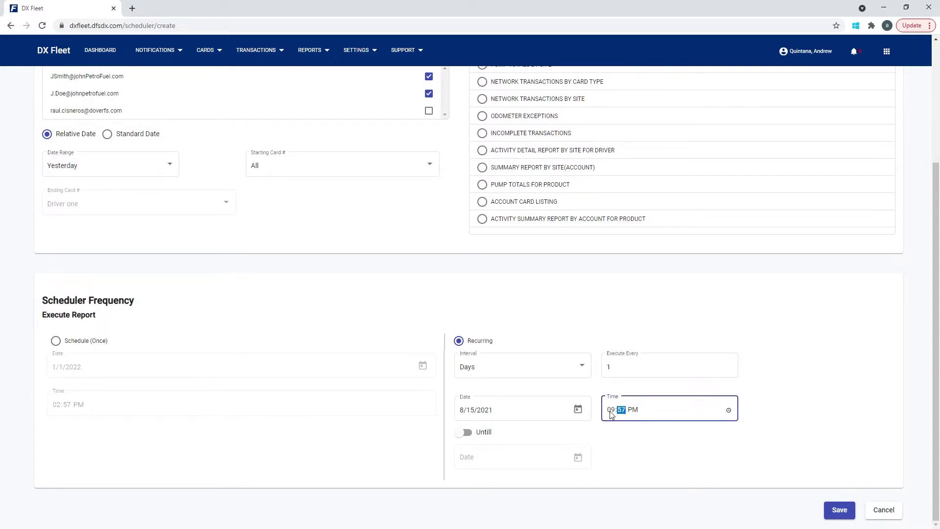
type("00")
left_click(826, 407)
left_click(849, 511)
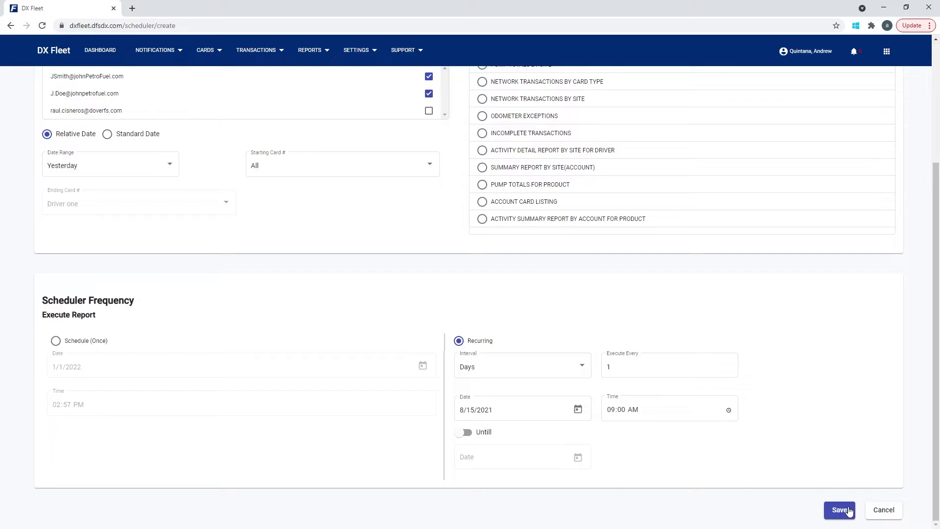
Step: Change the recurring interval to Months and examine the monthly frequency options
scroll(422, 225, "up", 2)
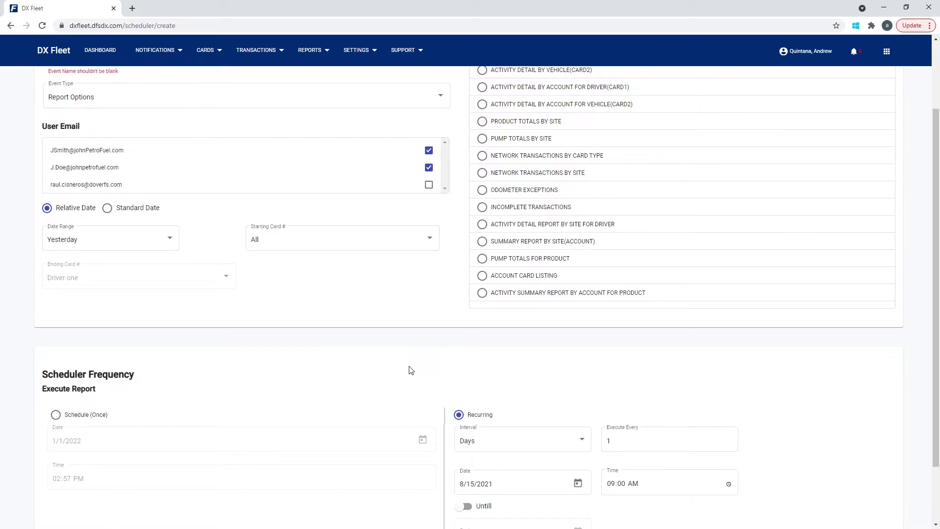
scroll(497, 363, "down", 2)
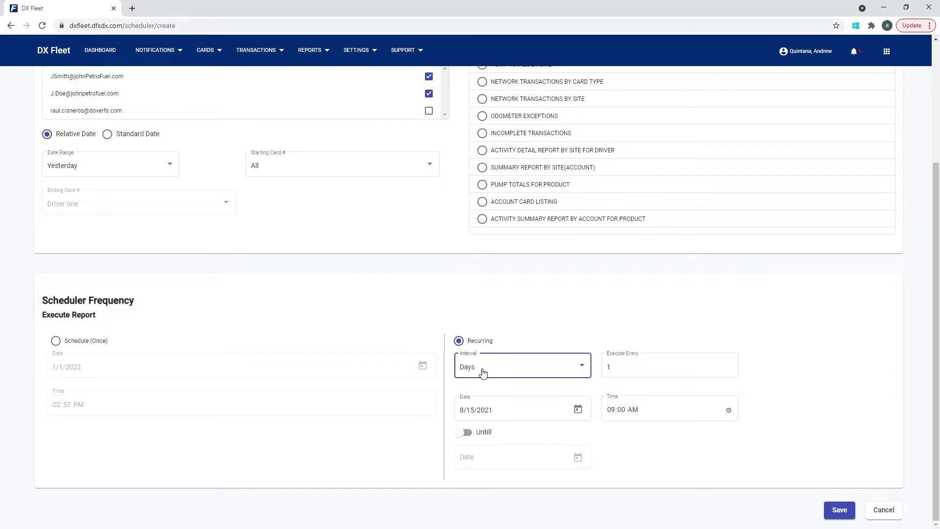
left_click(482, 374)
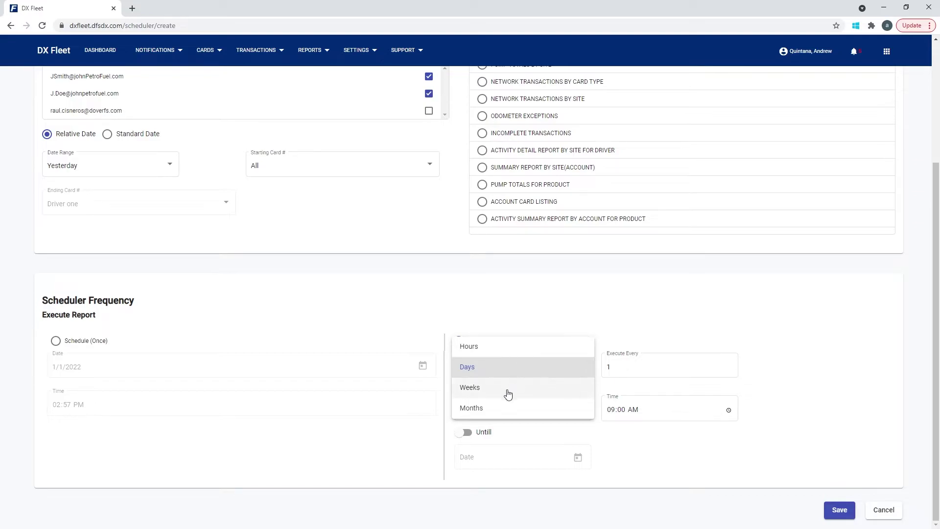
left_click(487, 405)
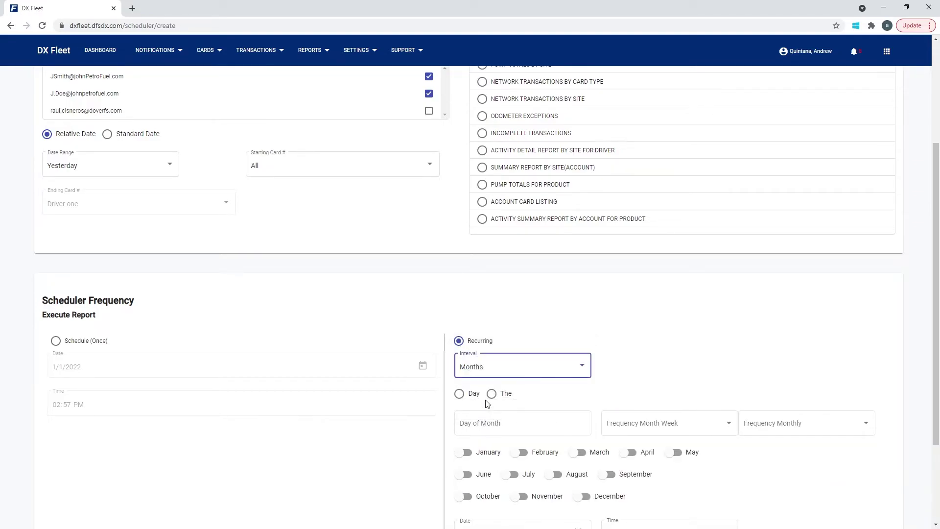
scroll(703, 329, "down", 2)
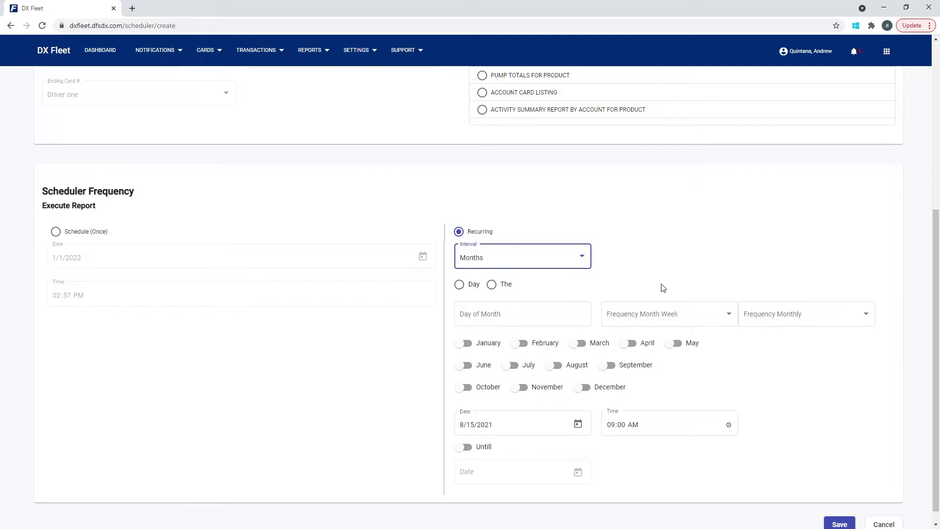
Step: Change the event type of the current schedule to Export Data
scroll(480, 223, "up", 5)
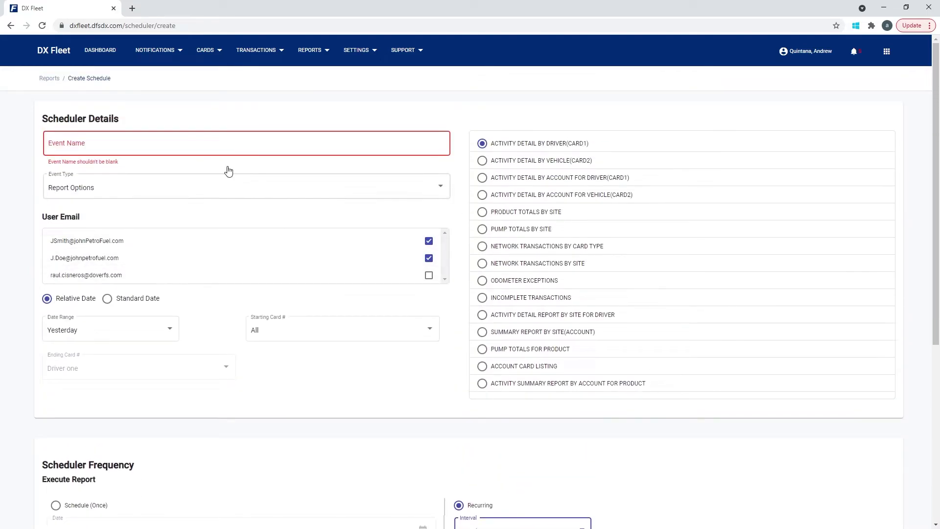
left_click(138, 192)
left_click(91, 209)
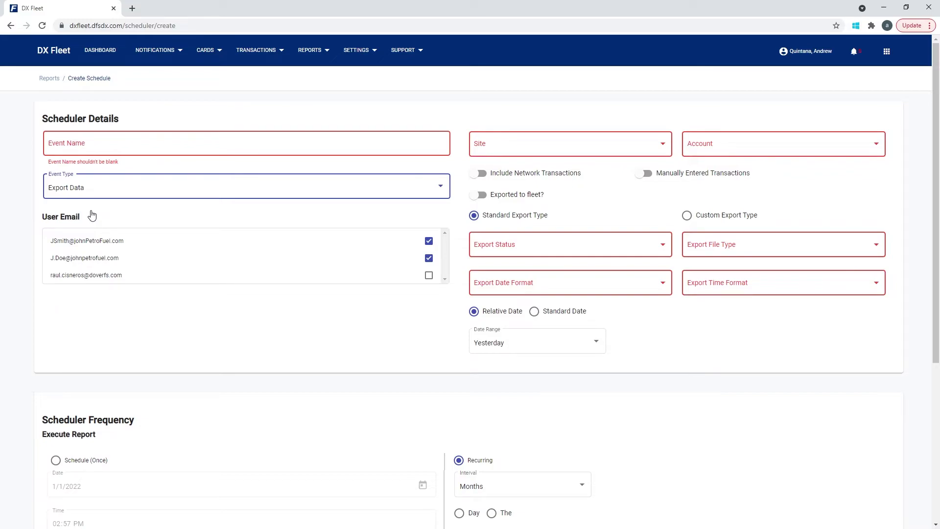
left_click(169, 152)
Step: Return to the report scheduler list and create a new event with Export Data as its event type
left_click(254, 51)
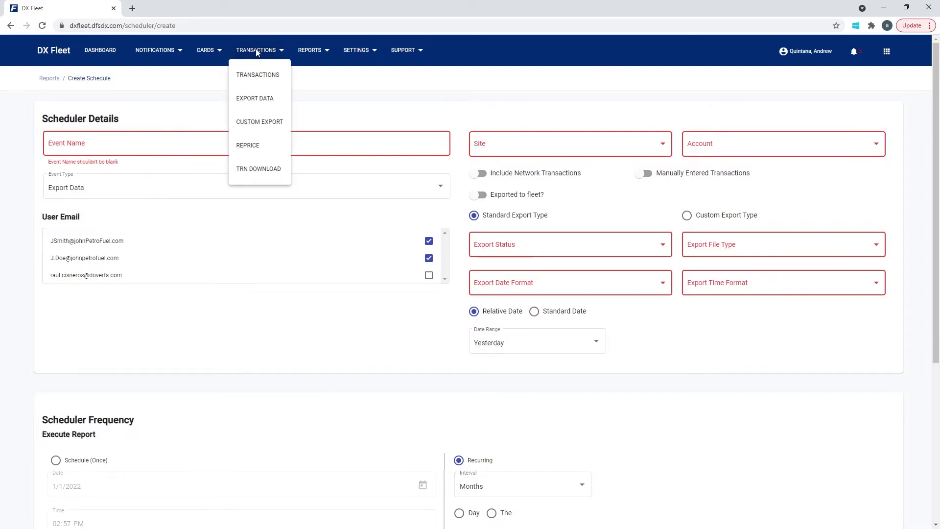
left_click(309, 51)
left_click(310, 100)
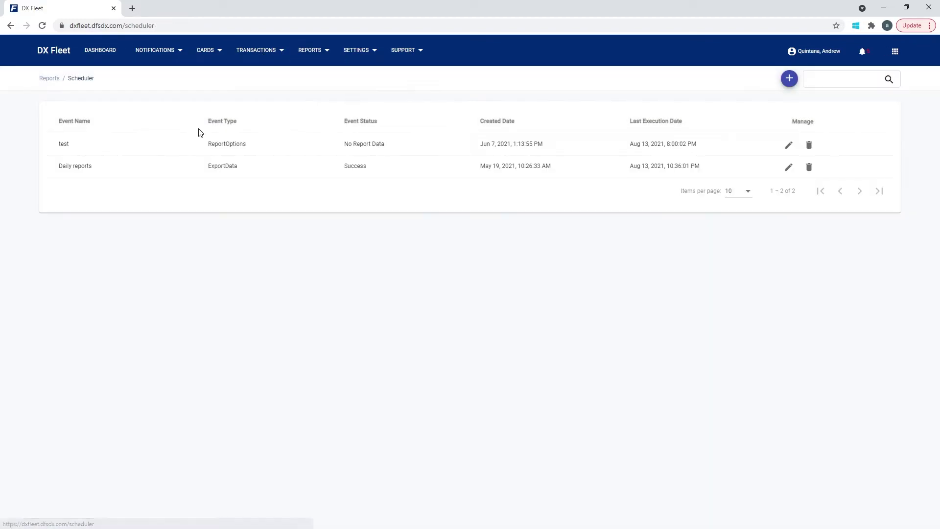
left_click(789, 78)
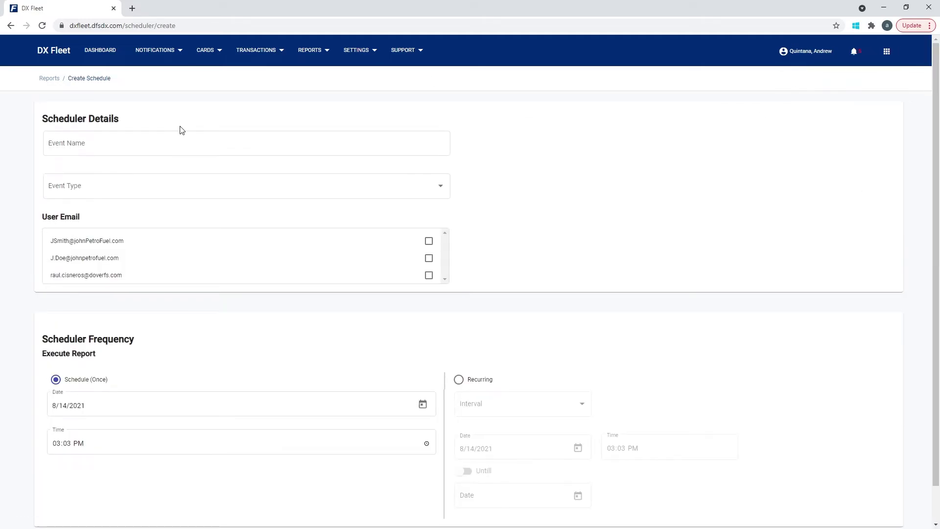
left_click(116, 190)
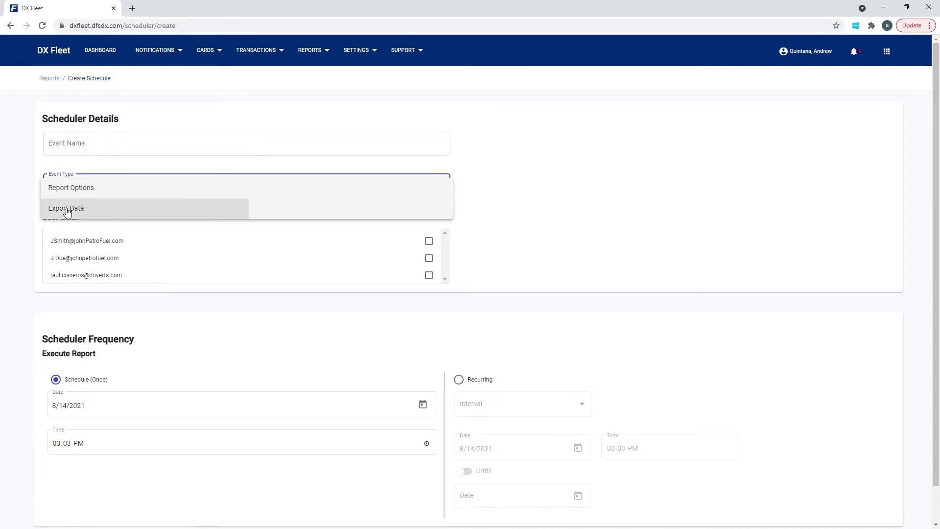
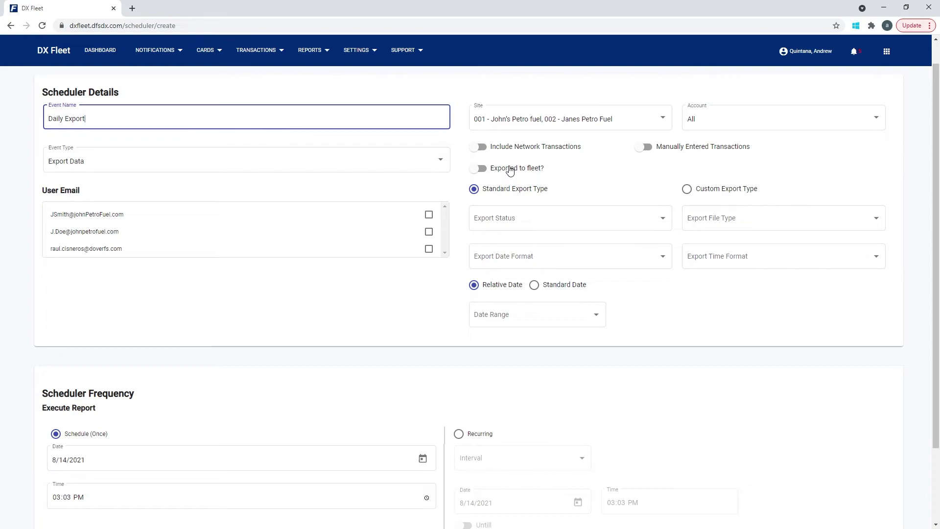
Step: Enable Exported to fleet and set the export status to Never Exported
left_click(509, 169)
left_click(519, 219)
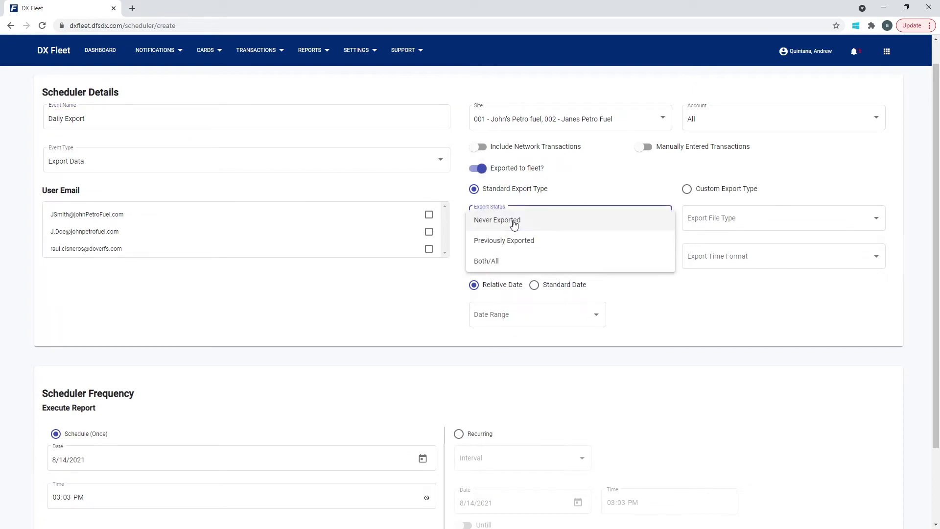
left_click(499, 224)
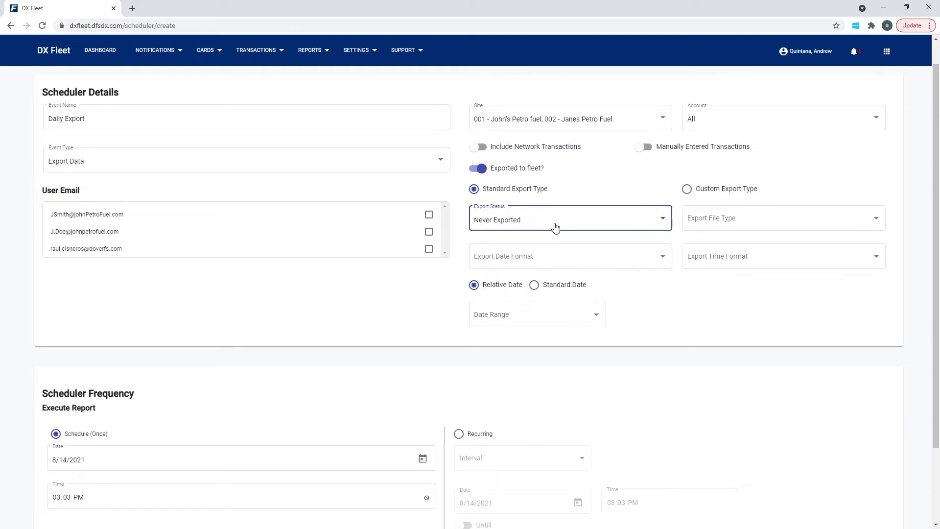
Step: Set the export file type to EXCEL
left_click(725, 218)
scroll(729, 277, "down", 3)
scroll(734, 273, "up", 3)
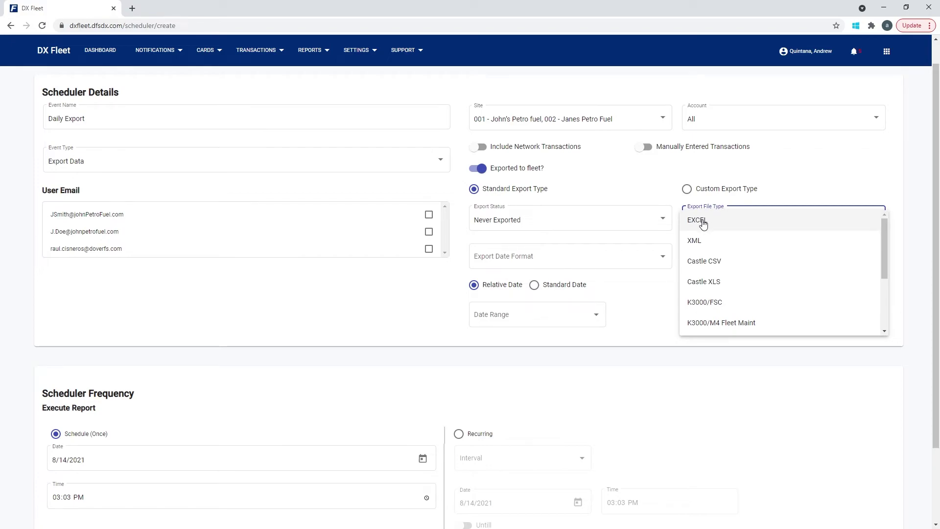
left_click(703, 220)
Step: Set the export date format to yyyyMMdd and the export time format to HH:mm
left_click(588, 255)
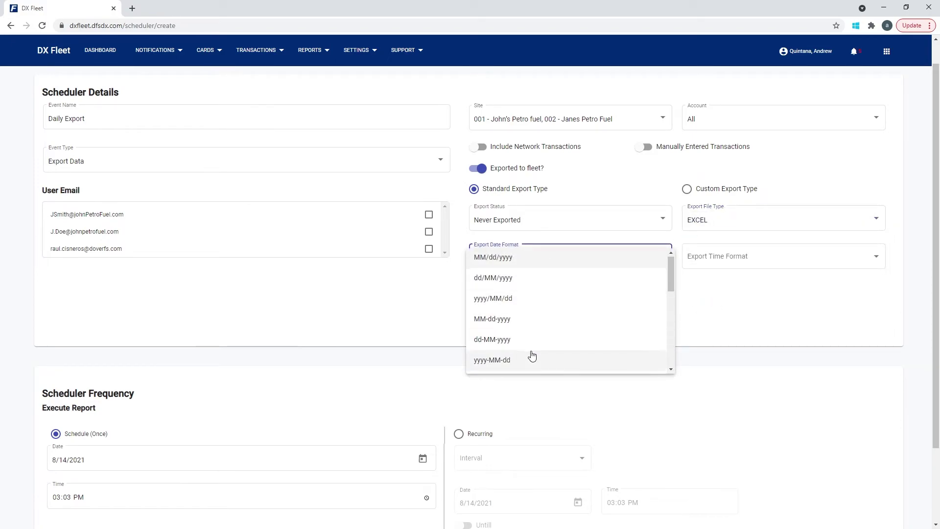
scroll(532, 354, "down", 3)
scroll(532, 355, "up", 3)
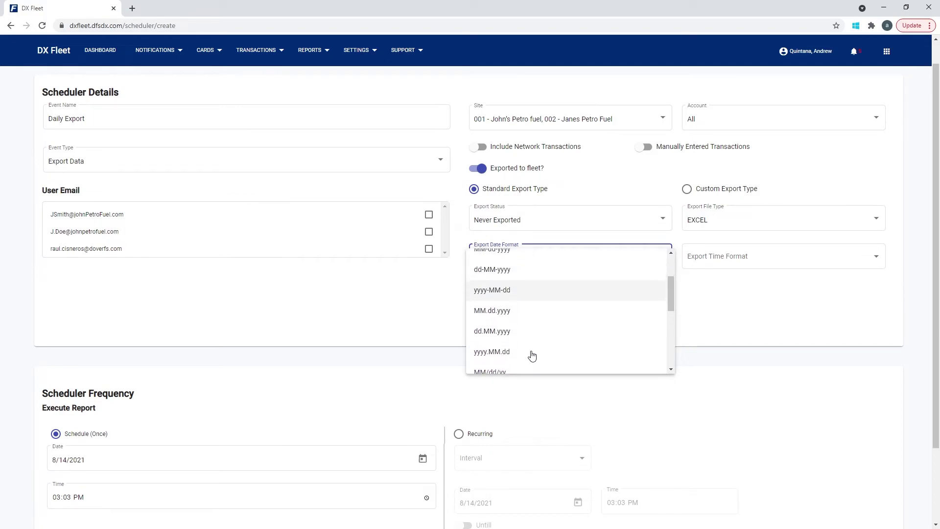
scroll(532, 355, "down", 5)
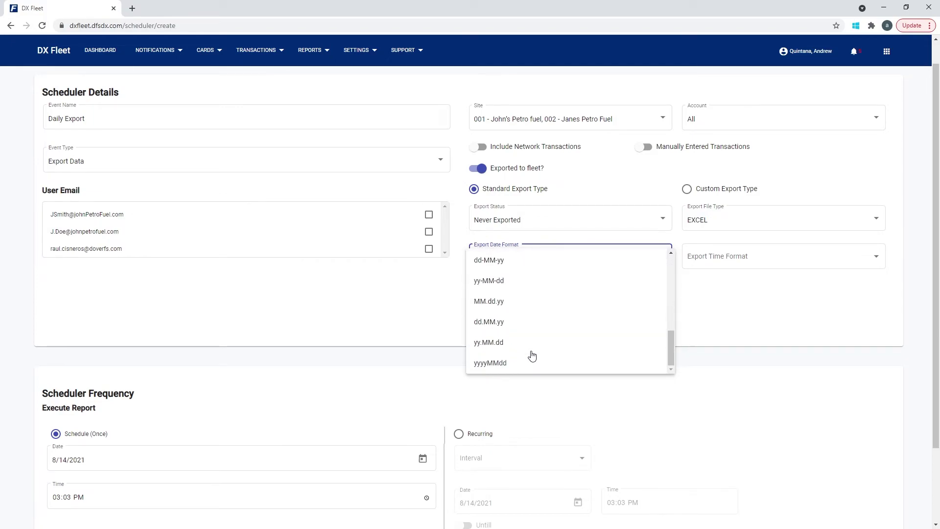
left_click(487, 368)
left_click(756, 260)
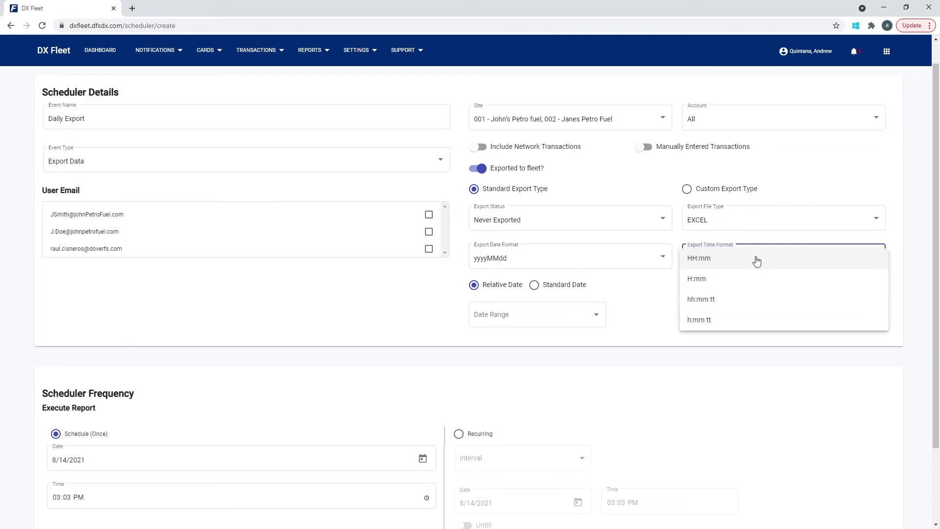
left_click(716, 259)
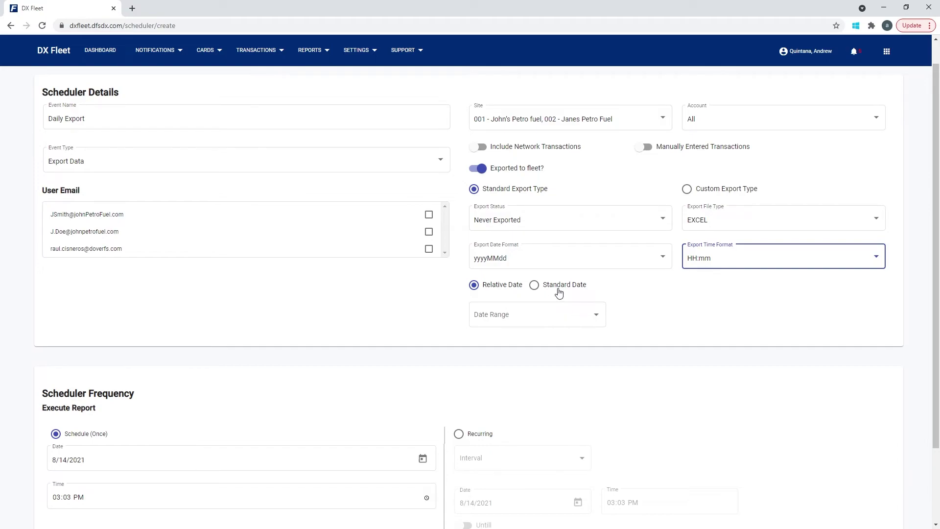
Step: Try the Standard Date option for the export period and return to Relative Date
left_click(498, 312)
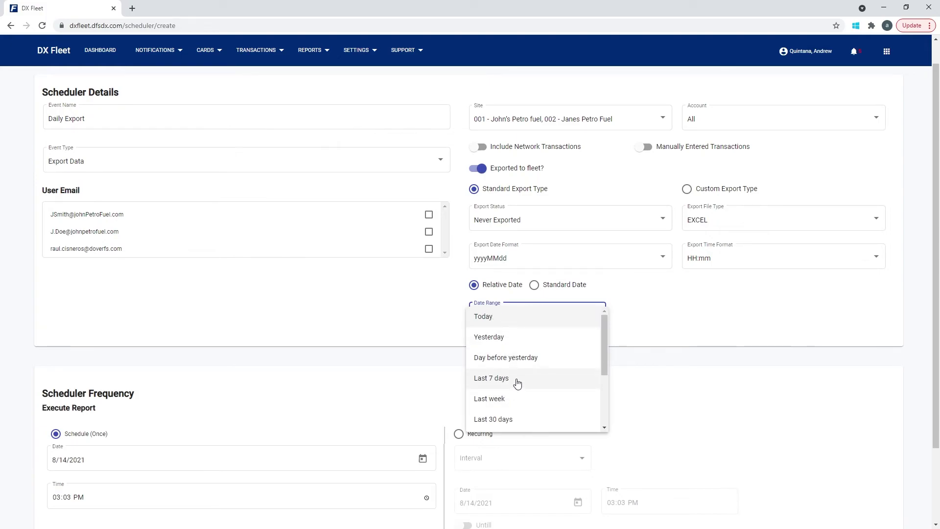
left_click(557, 290)
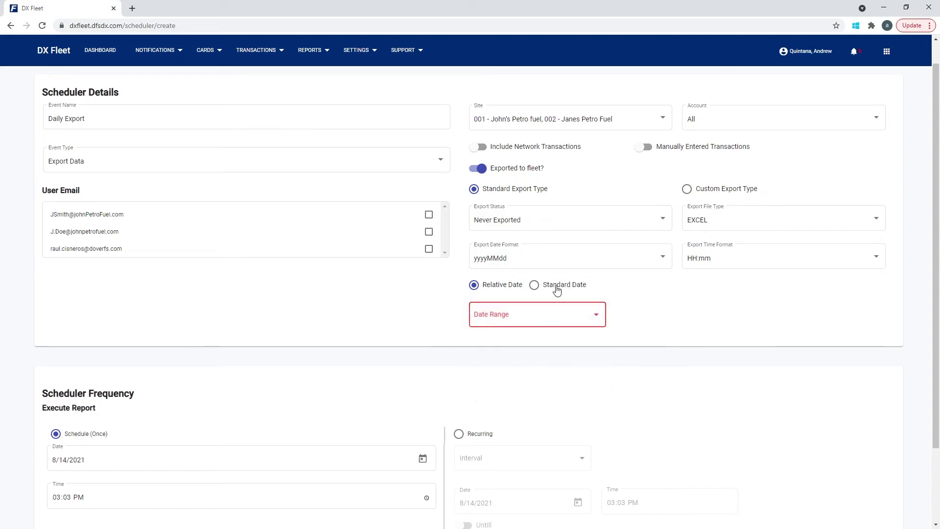
left_click(557, 290)
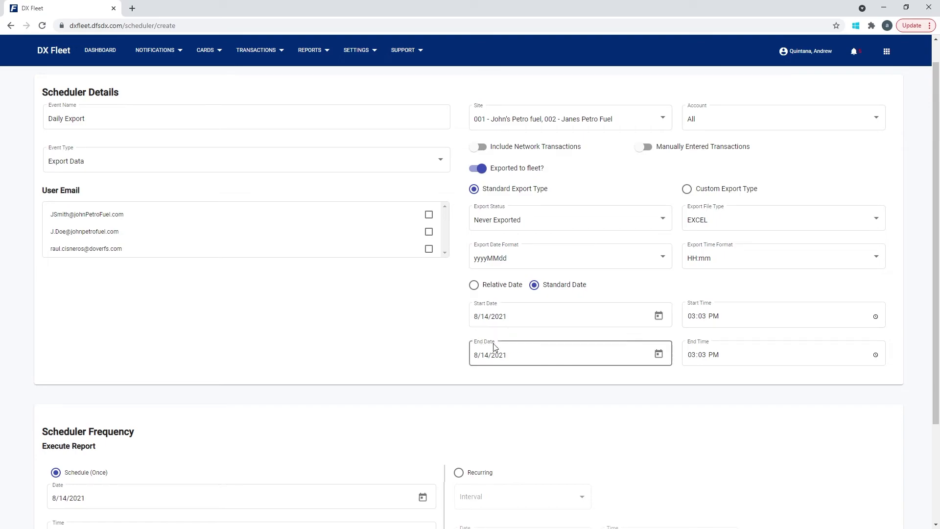
scroll(274, 444, "down", 1)
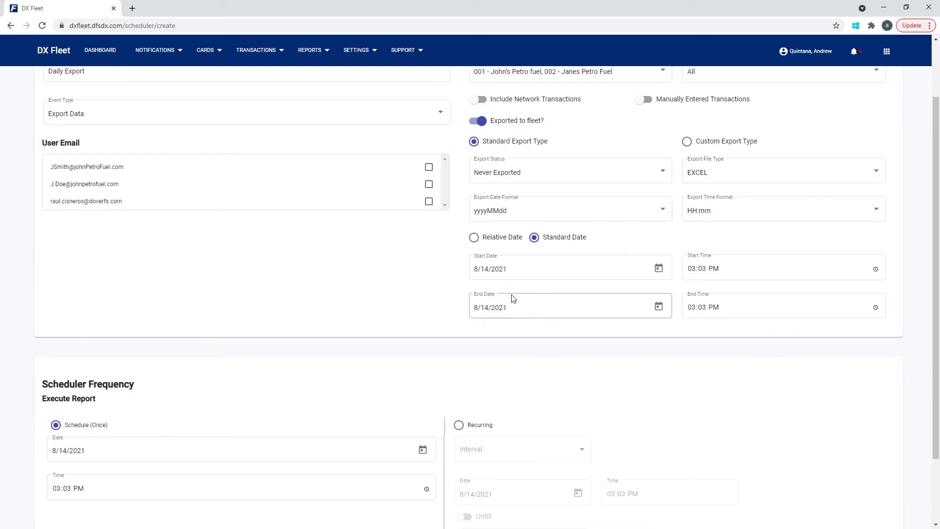
left_click(474, 238)
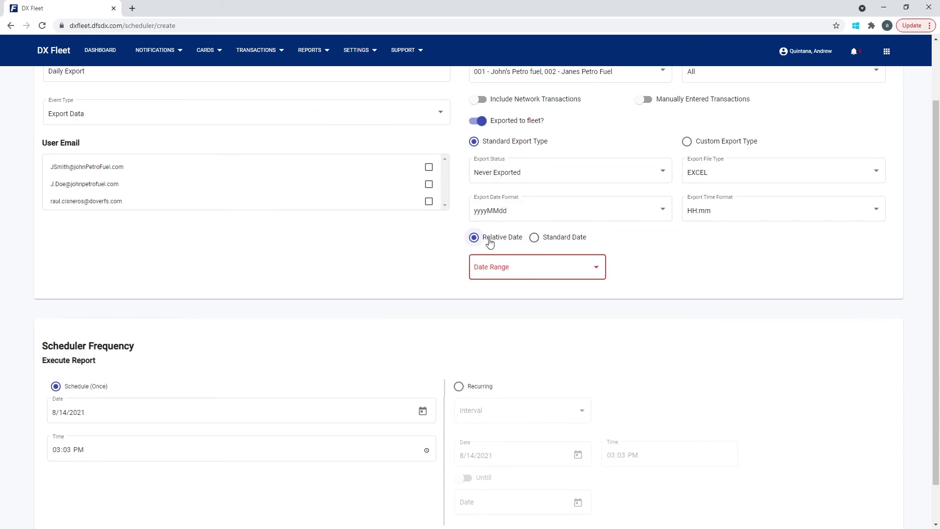
Step: Make the export event recurring and set its relative date range to Yesterday
left_click(458, 387)
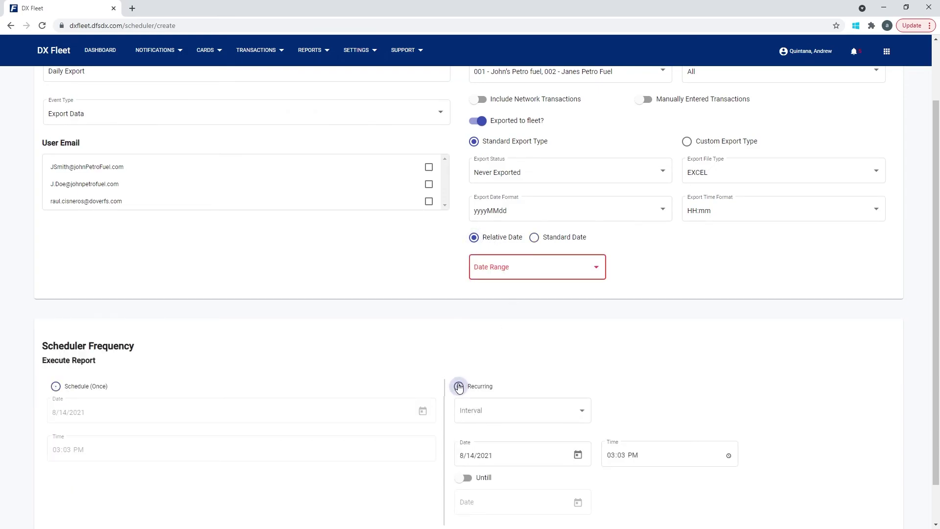
left_click(514, 274)
left_click(504, 289)
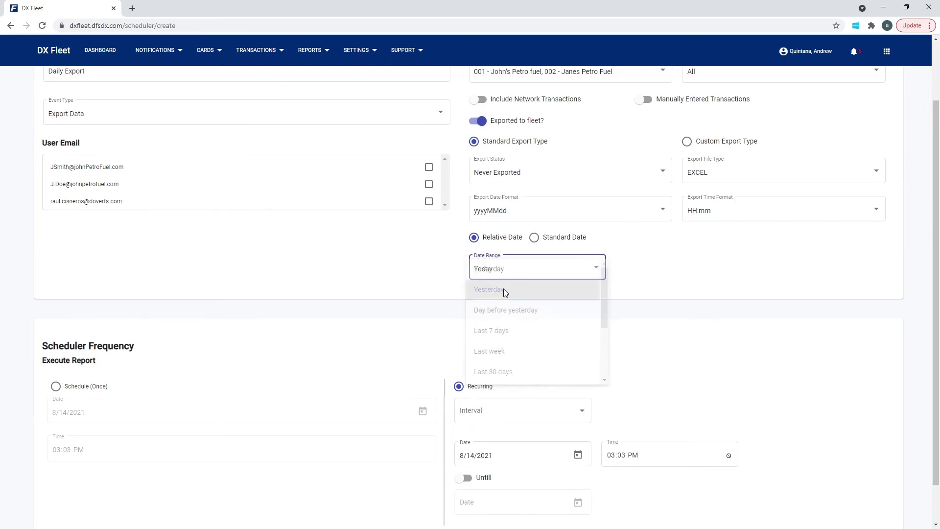
Step: Set the recurrence interval to Days and have the export execute every 1 day
left_click(482, 419)
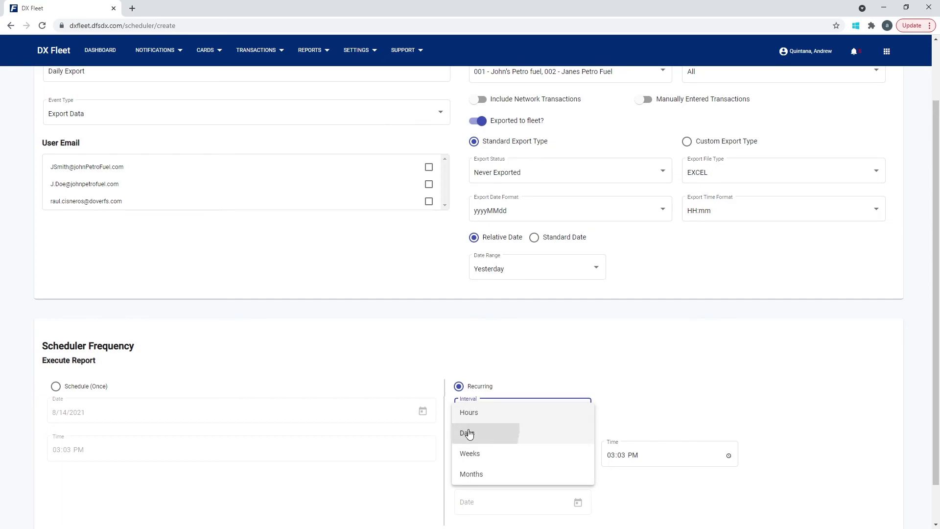
left_click(469, 433)
left_click(621, 411)
type("1")
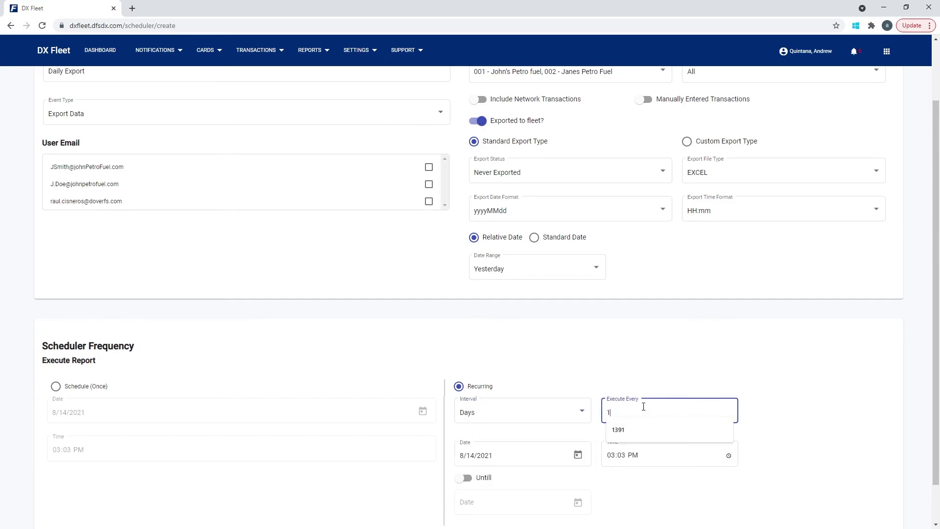
right_click(775, 395)
left_click(699, 381)
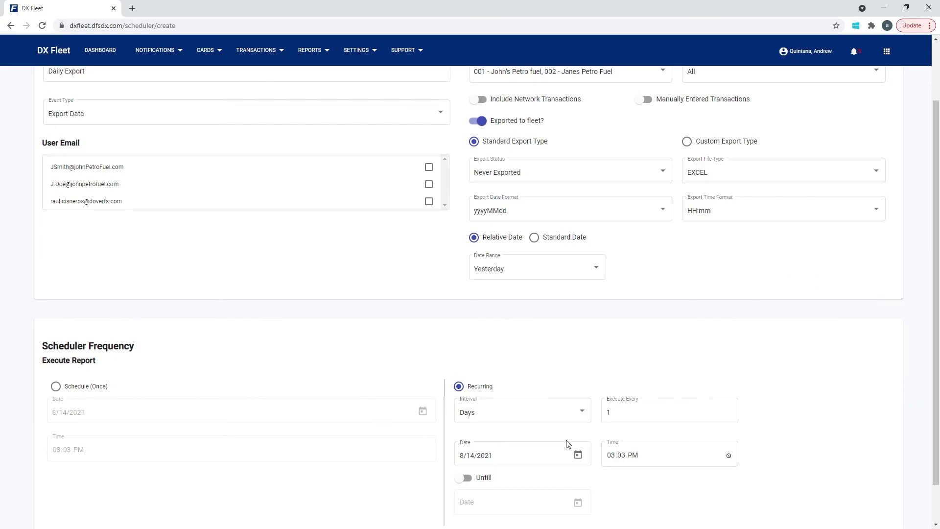
left_click(618, 457)
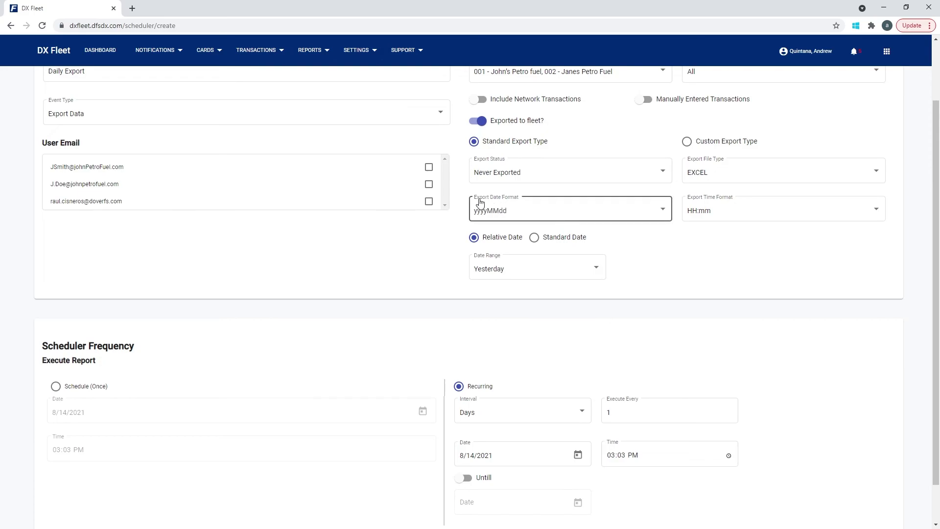
Step: Select the first two user emails as recipients and return to the Scheduler event list without saving
left_click(429, 167)
left_click(429, 184)
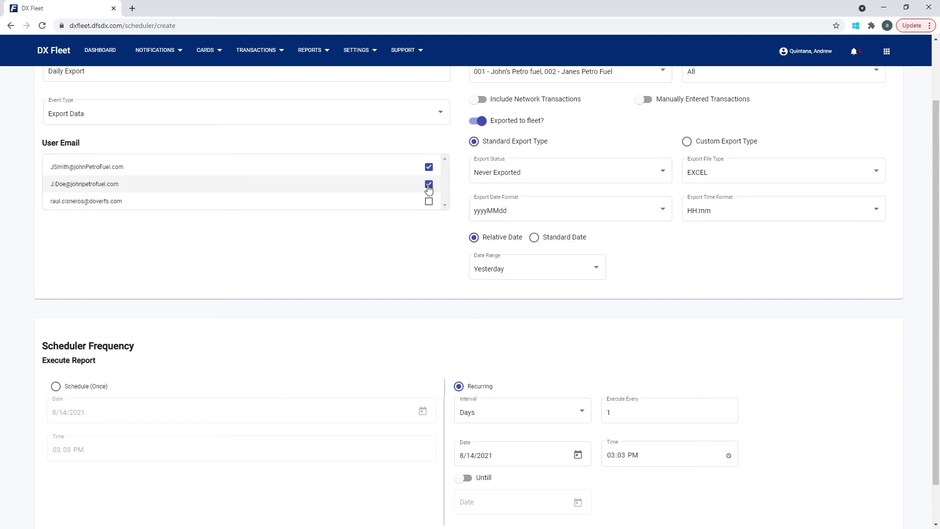
left_click(301, 56)
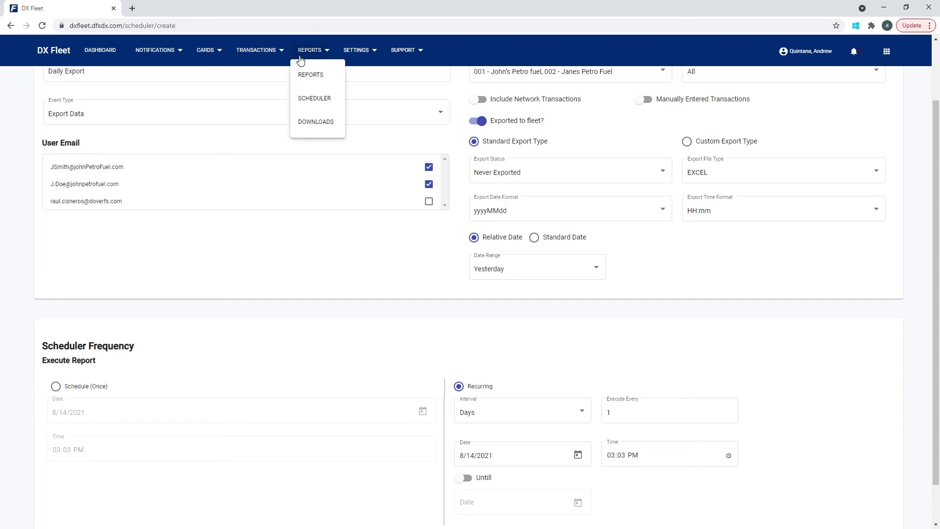
left_click(321, 98)
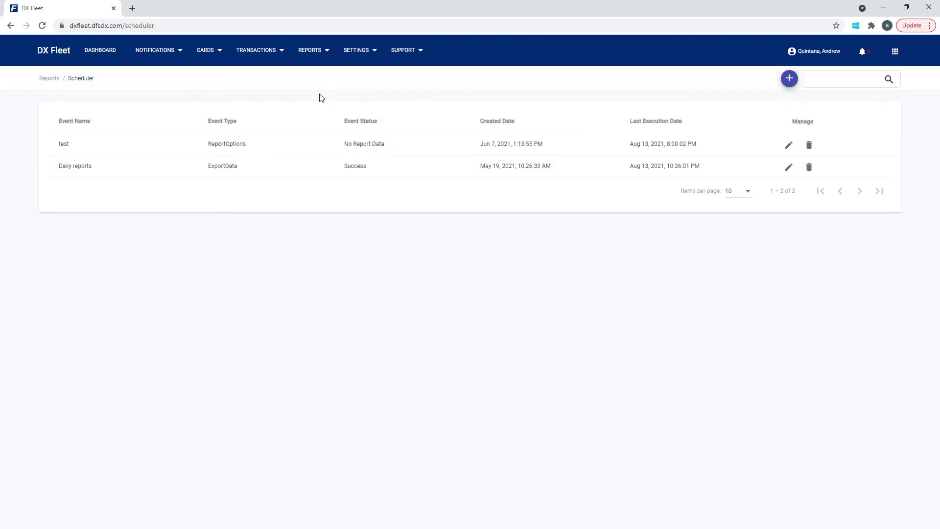